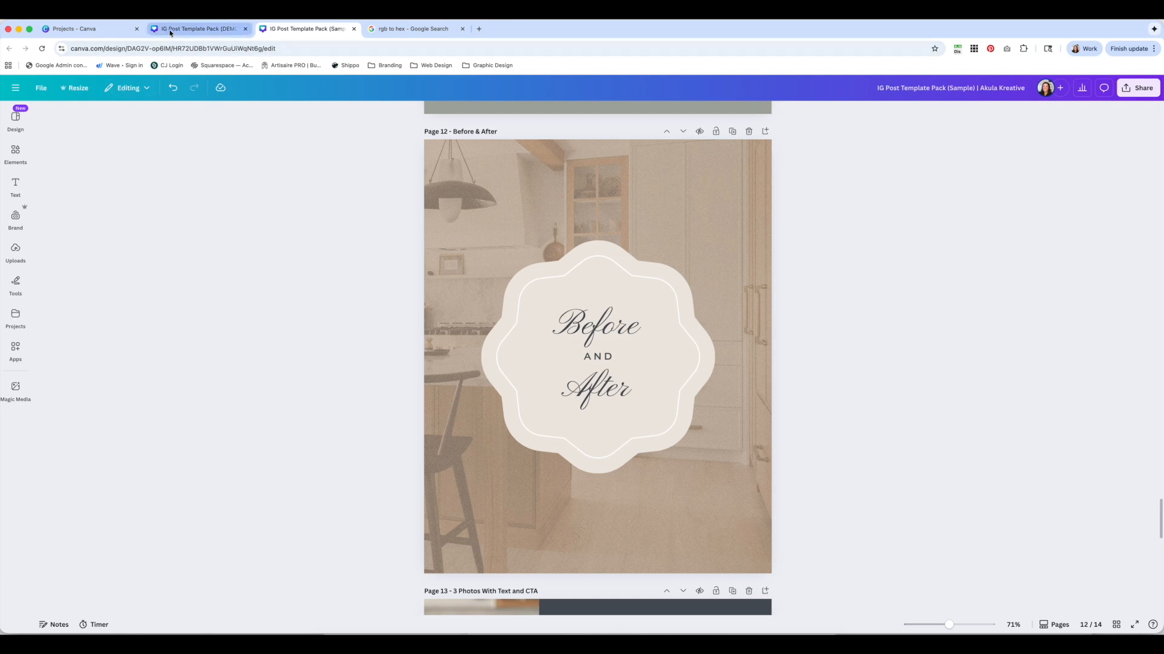
In the demo template pack, move the empty photo frame above the brown overlay in the Before & After page's layer order.
click(169, 30)
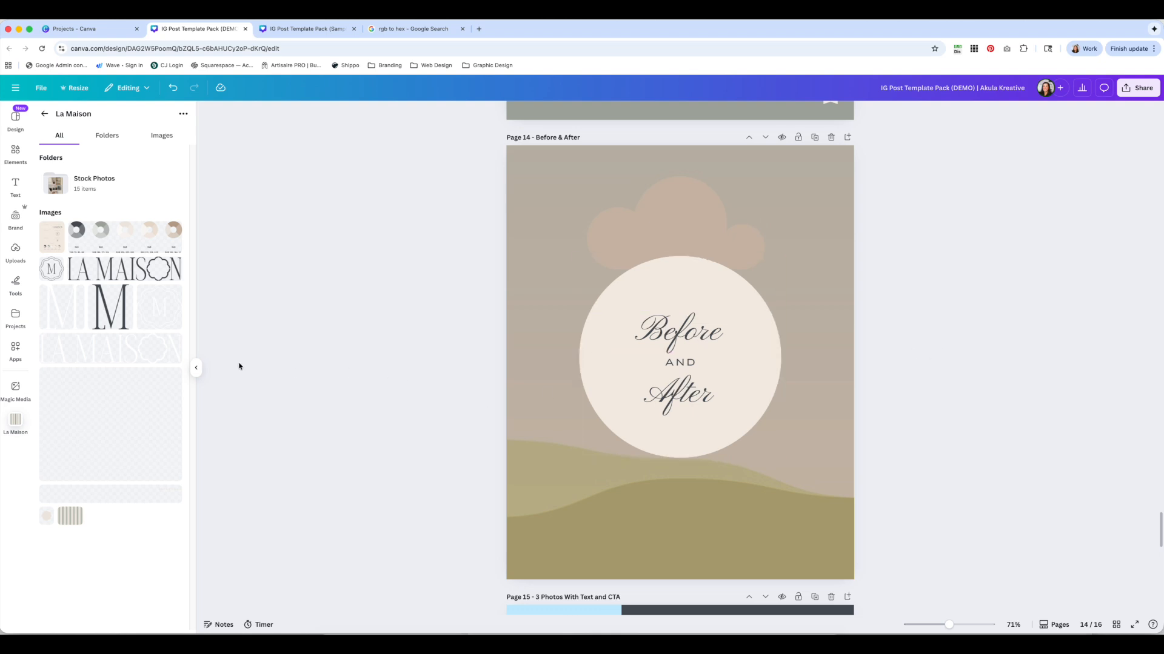
click(196, 368)
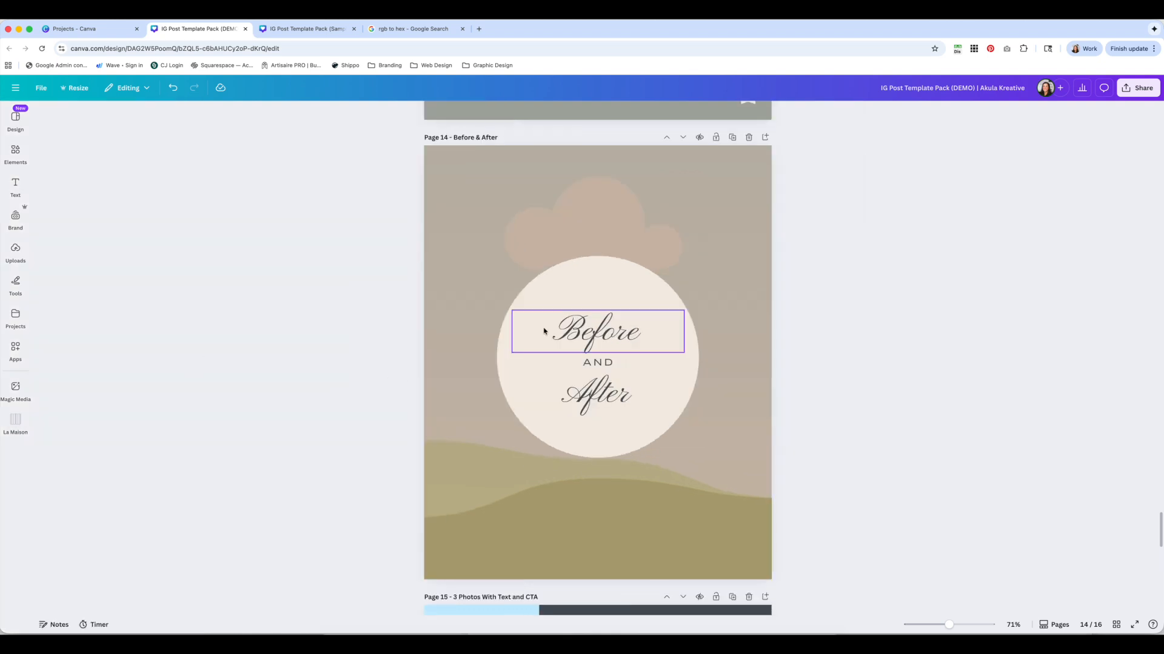
click(744, 207)
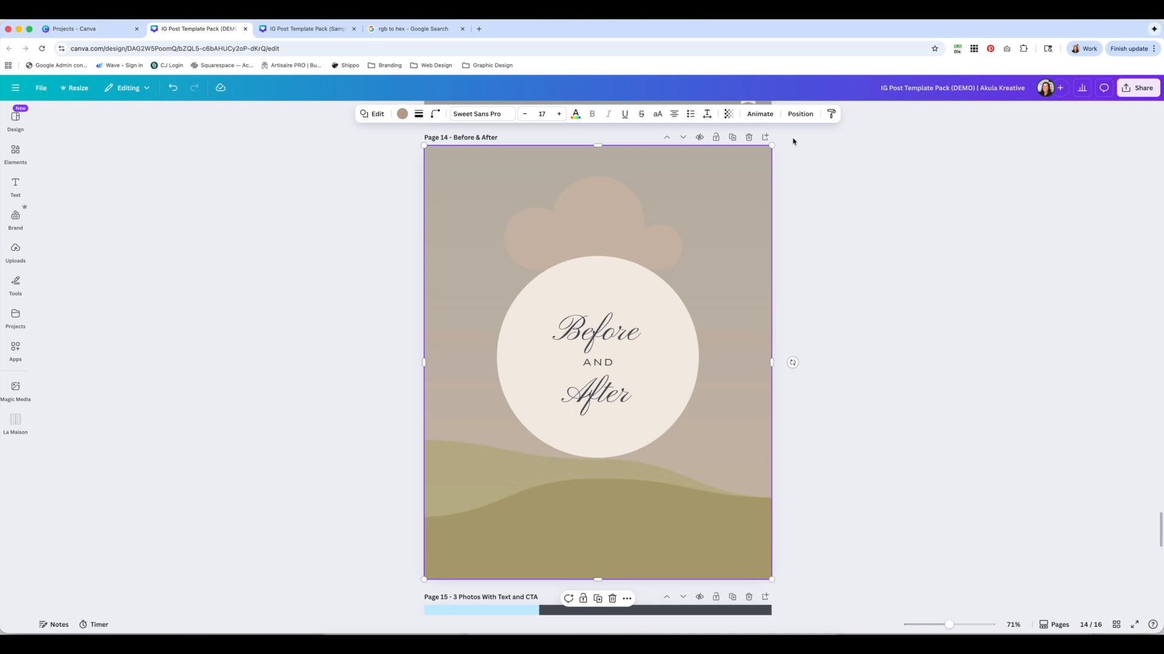
click(799, 114)
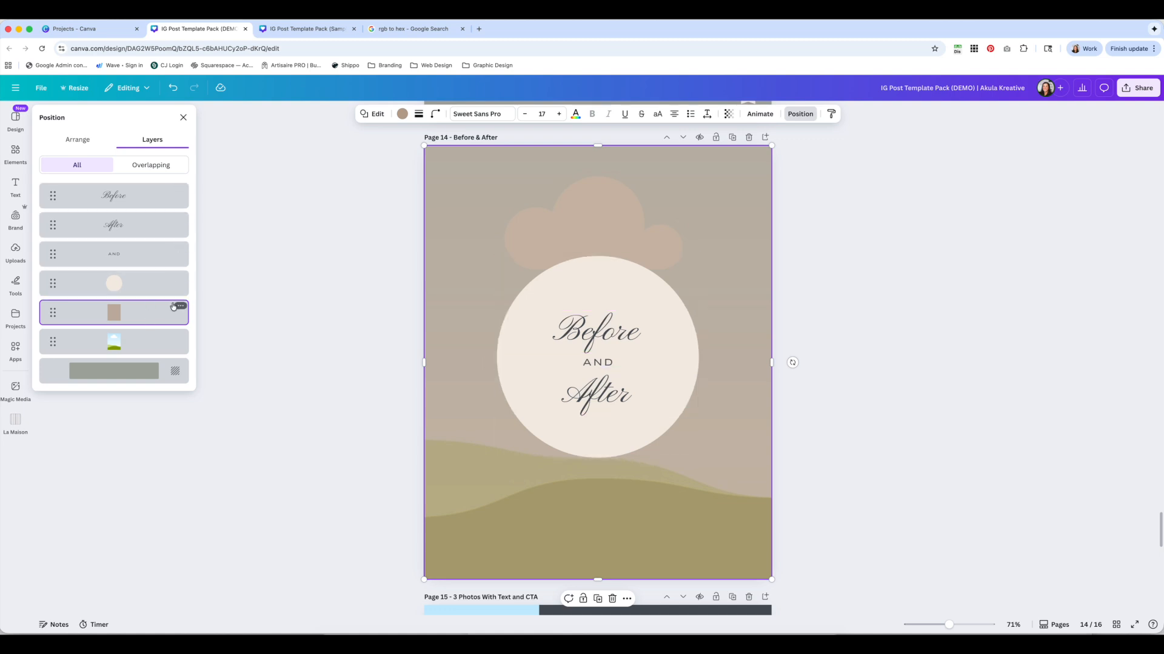
click(298, 31)
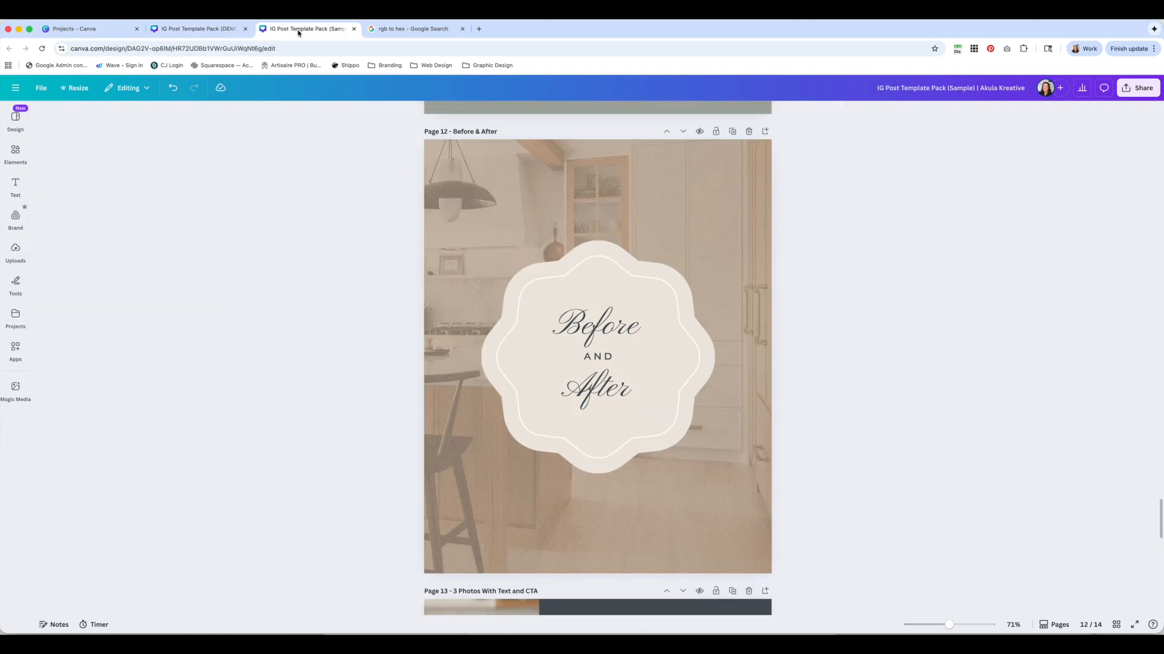
click(200, 30)
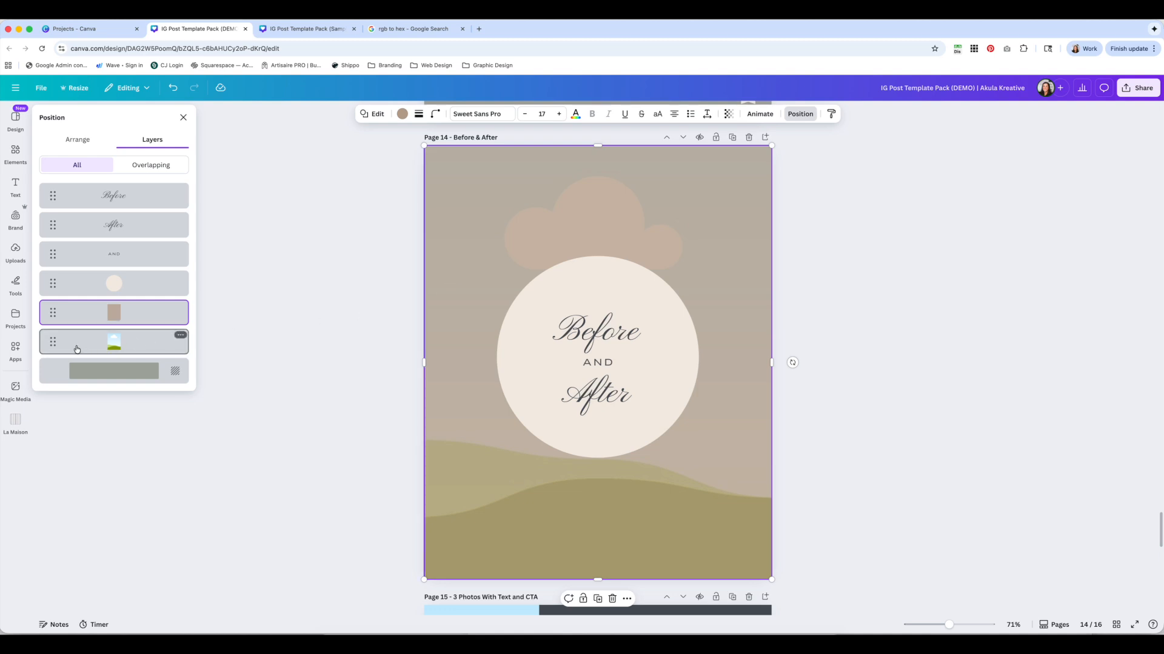
drag(53, 343, 53, 304)
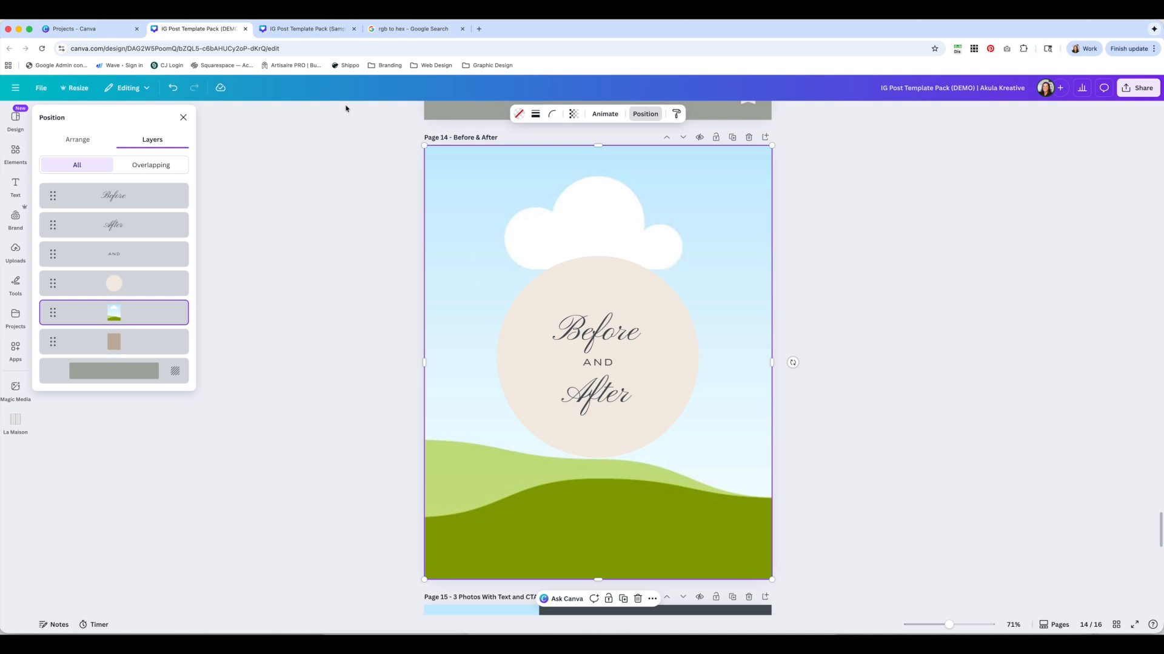
click(325, 29)
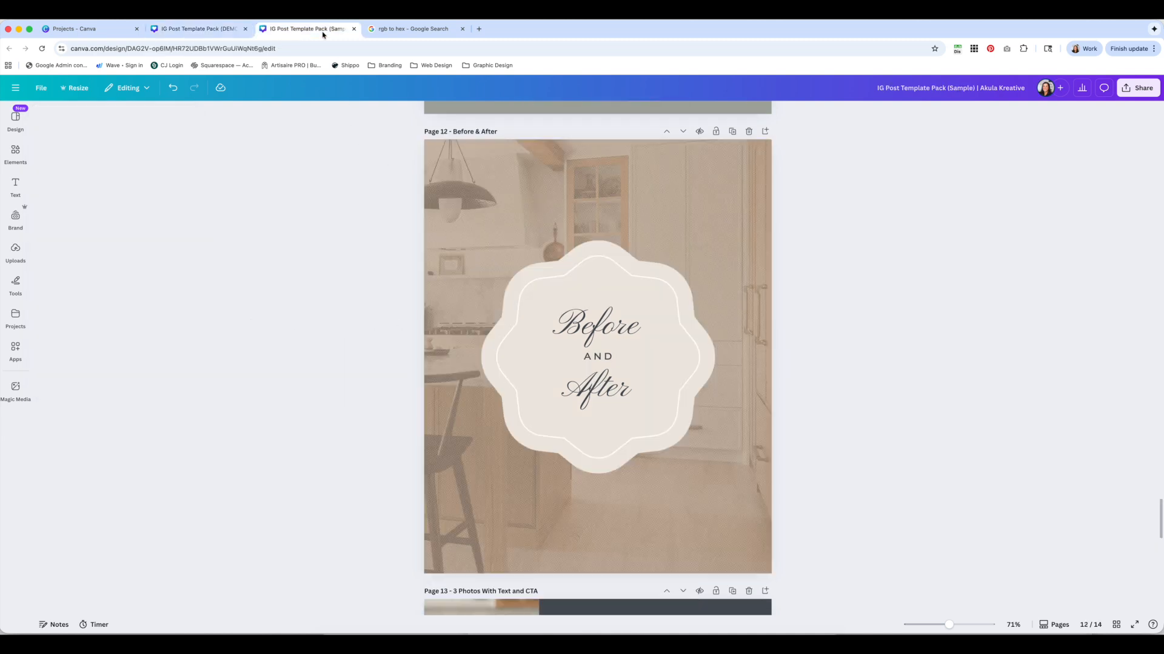
click(190, 29)
click(183, 118)
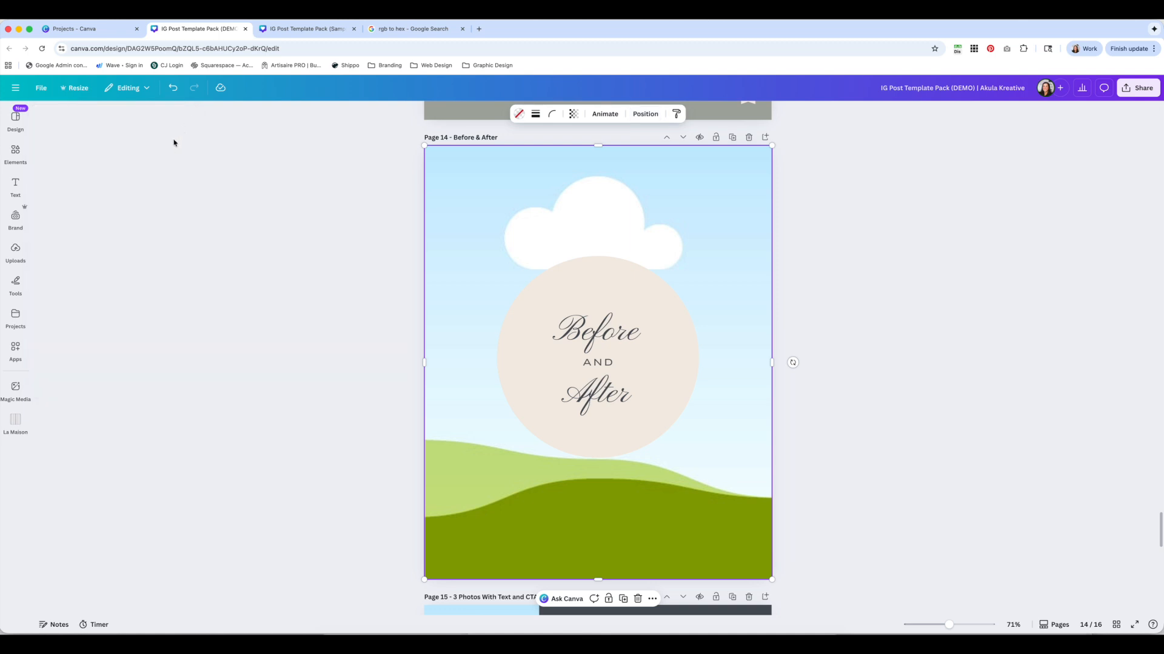
Fill the Before & After page's photo frame with the kitchen photo with the black pendant lamp from La Maison's Stock Photos folder.
click(17, 252)
click(88, 327)
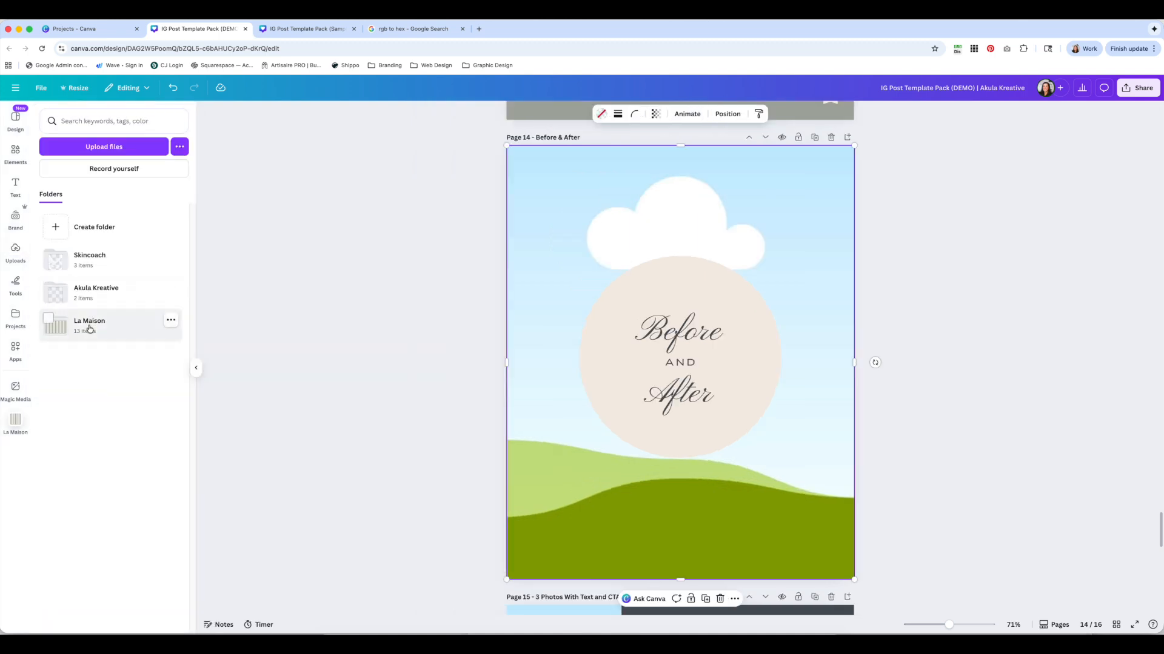
click(95, 180)
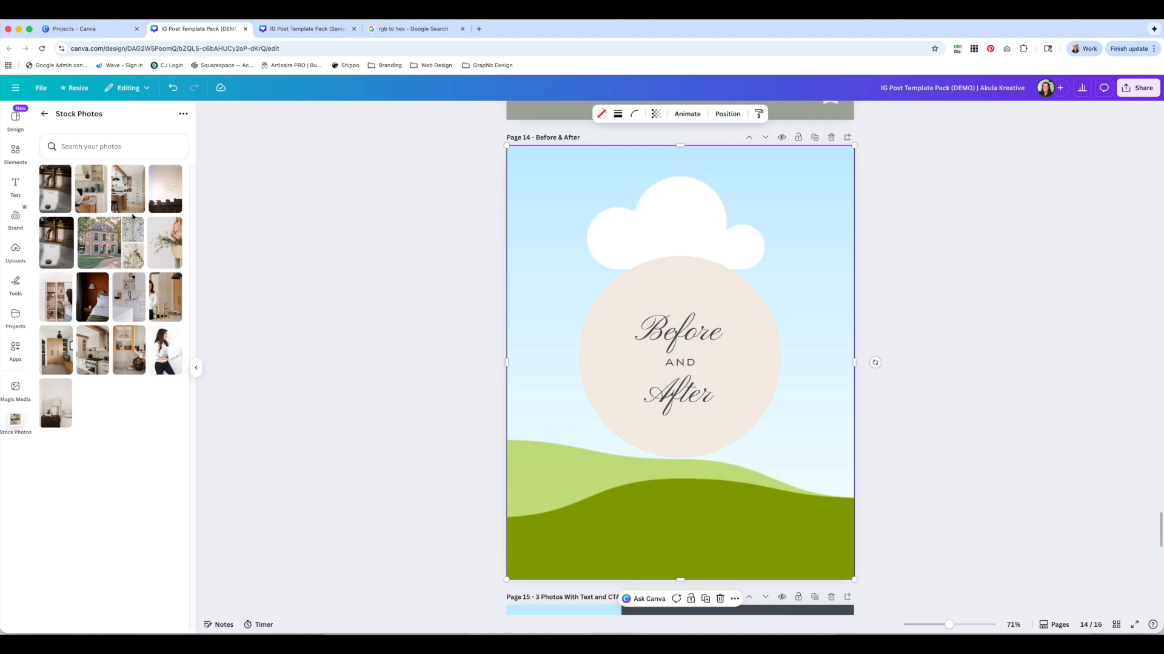
drag(129, 205, 552, 219)
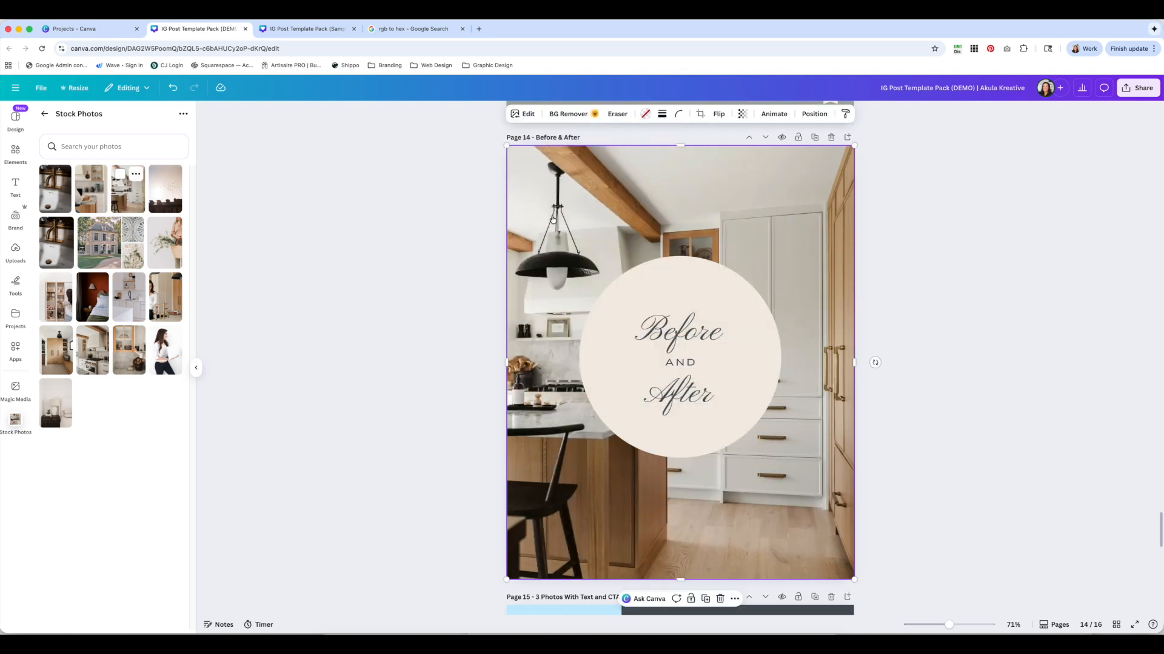
click(400, 268)
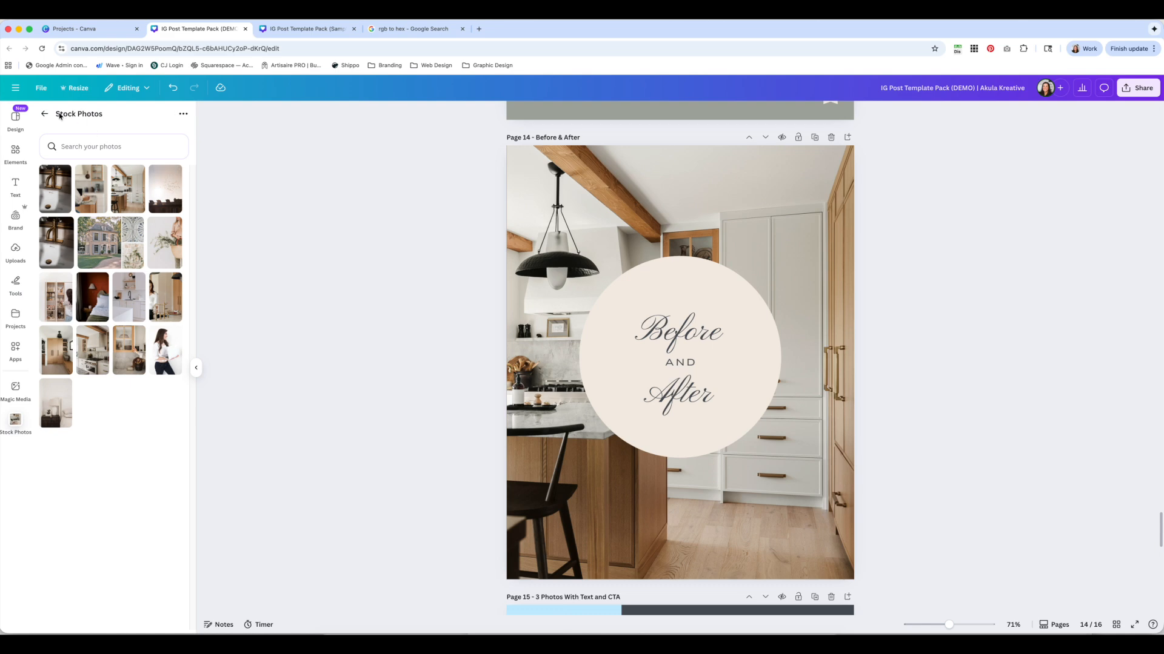
Move the kitchen photo beneath the brown overlay in the layer order.
click(44, 113)
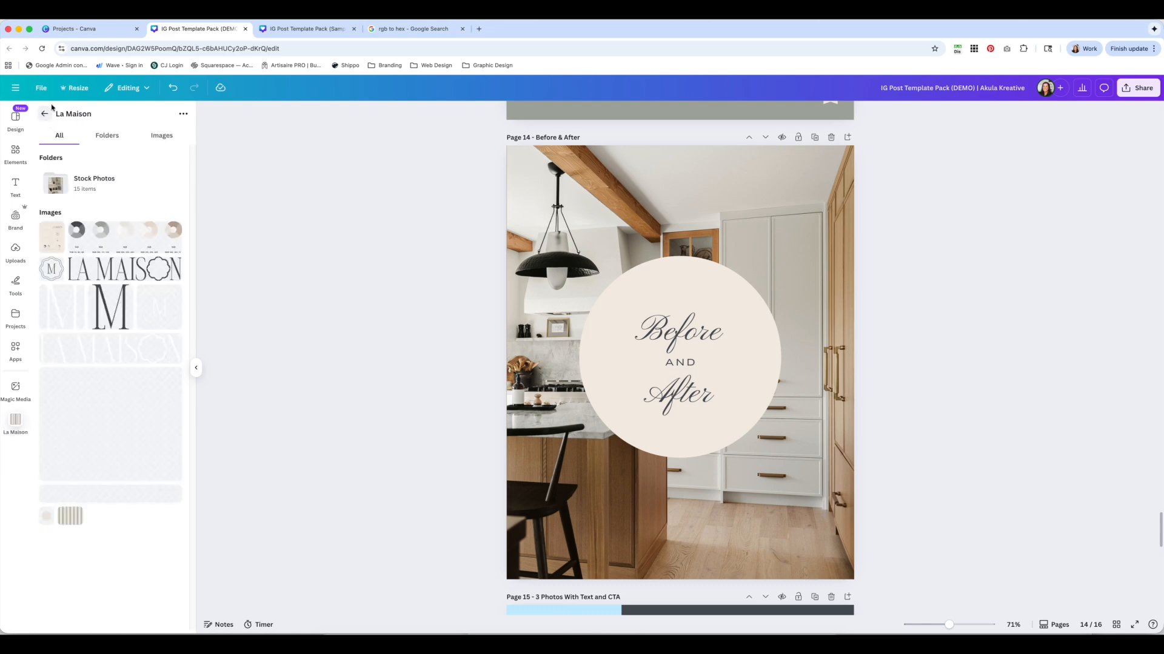
click(516, 194)
click(814, 114)
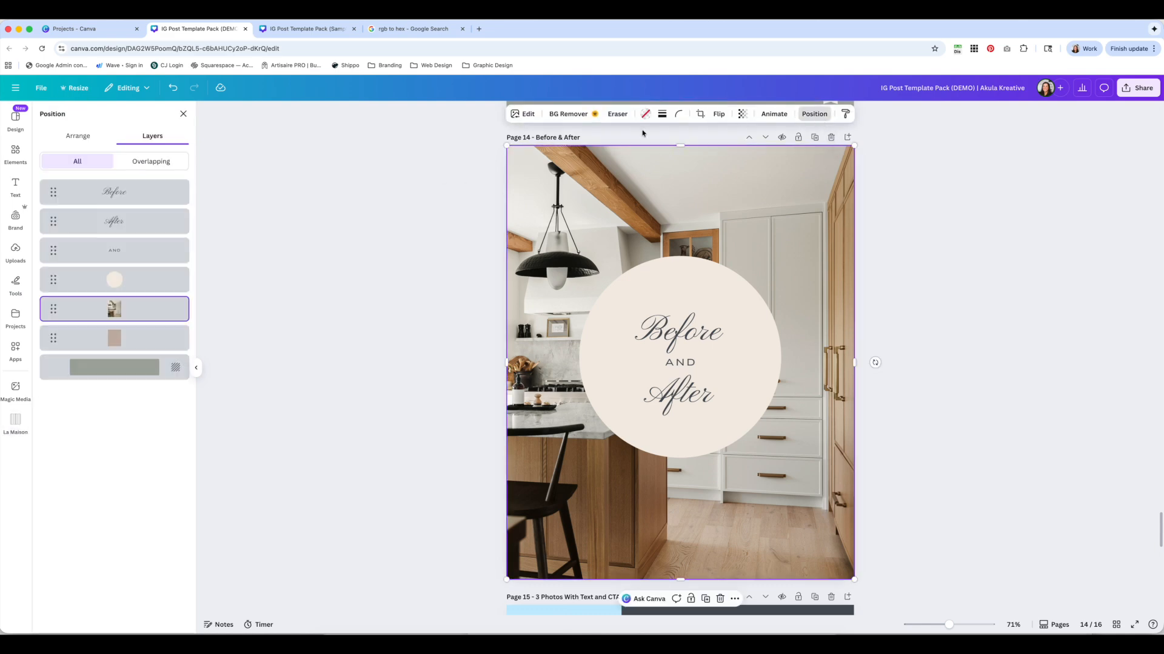
drag(133, 312, 137, 349)
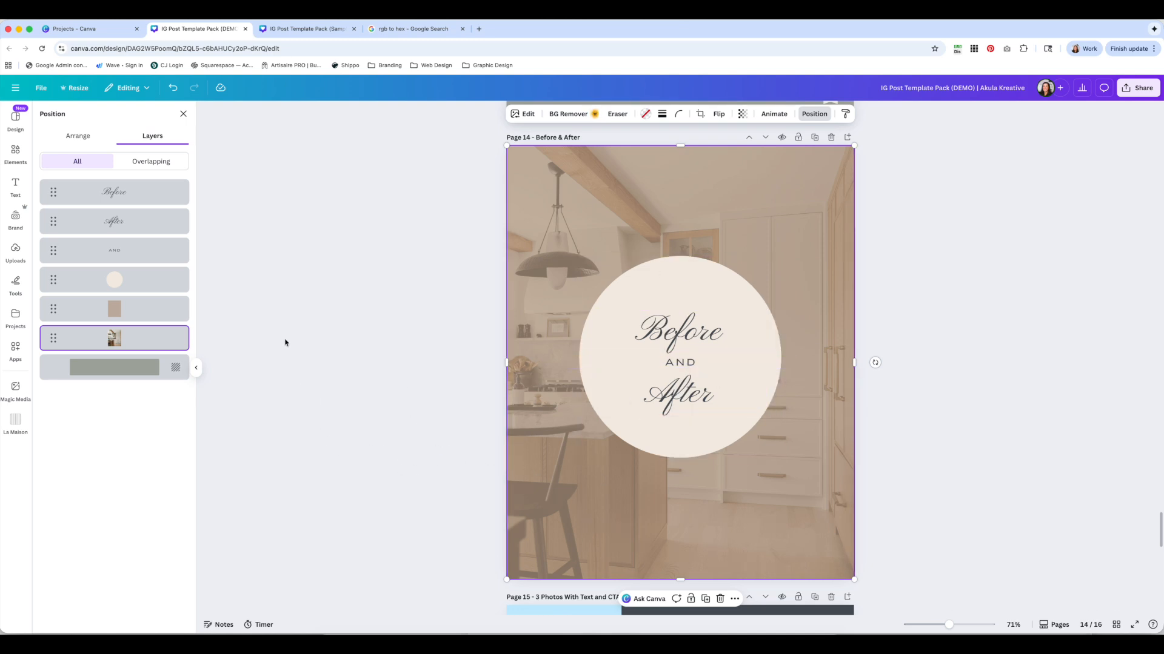
Lock the kitchen photo layer and the brown overlay layer above it.
click(181, 331)
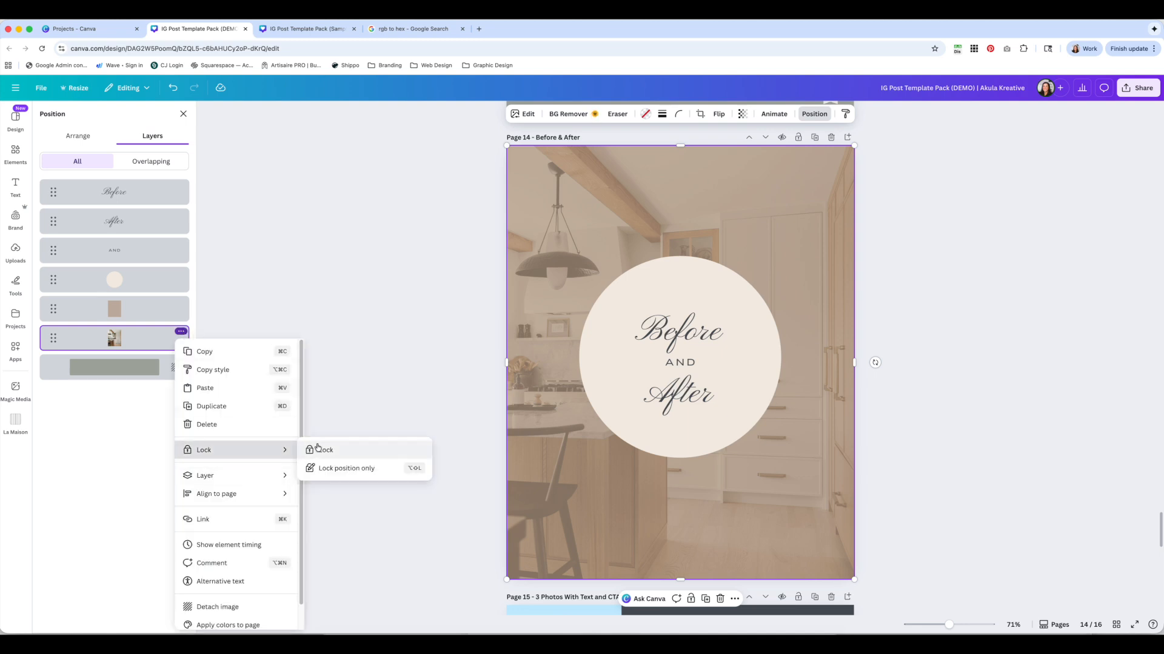
click(318, 450)
click(153, 308)
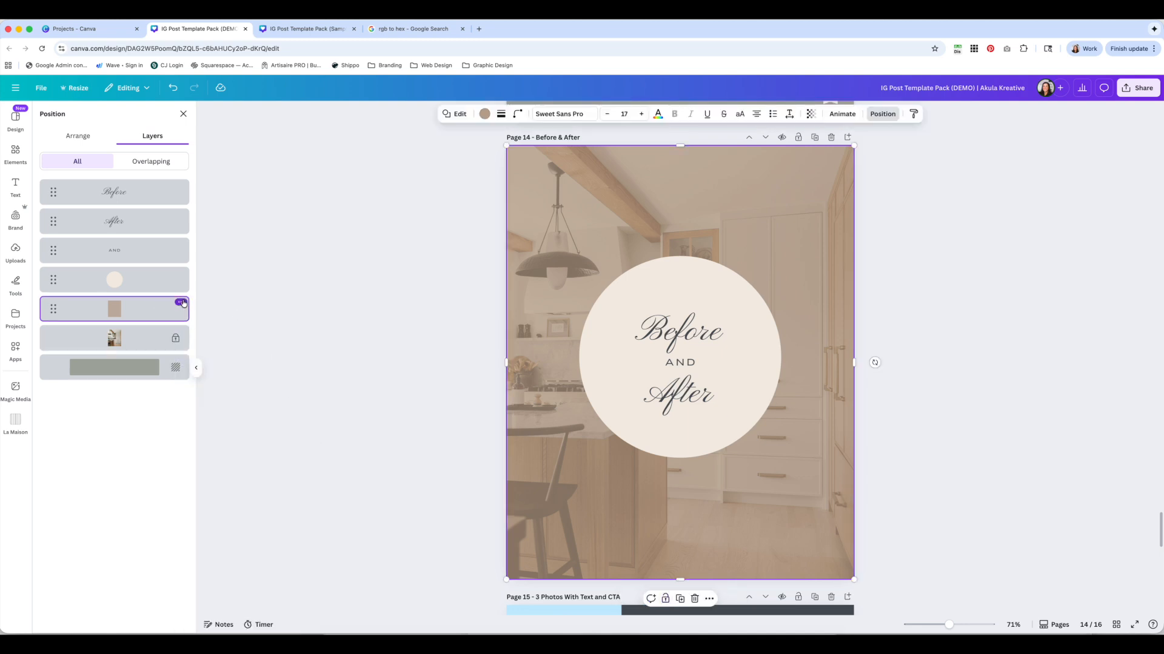
click(811, 114)
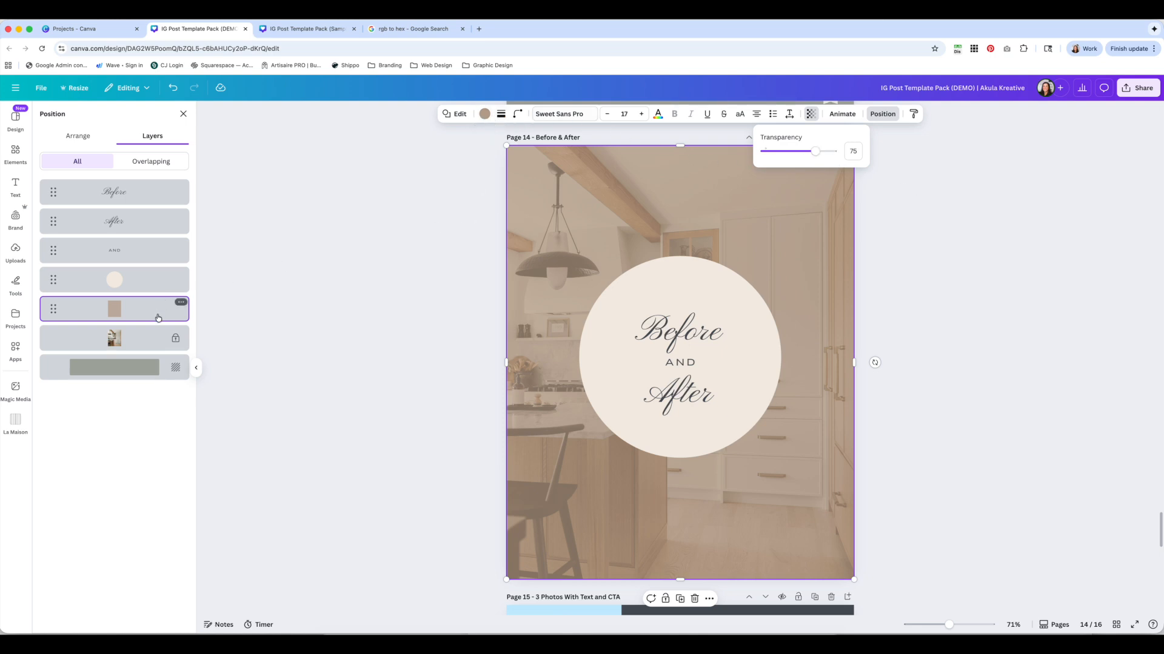
click(181, 302)
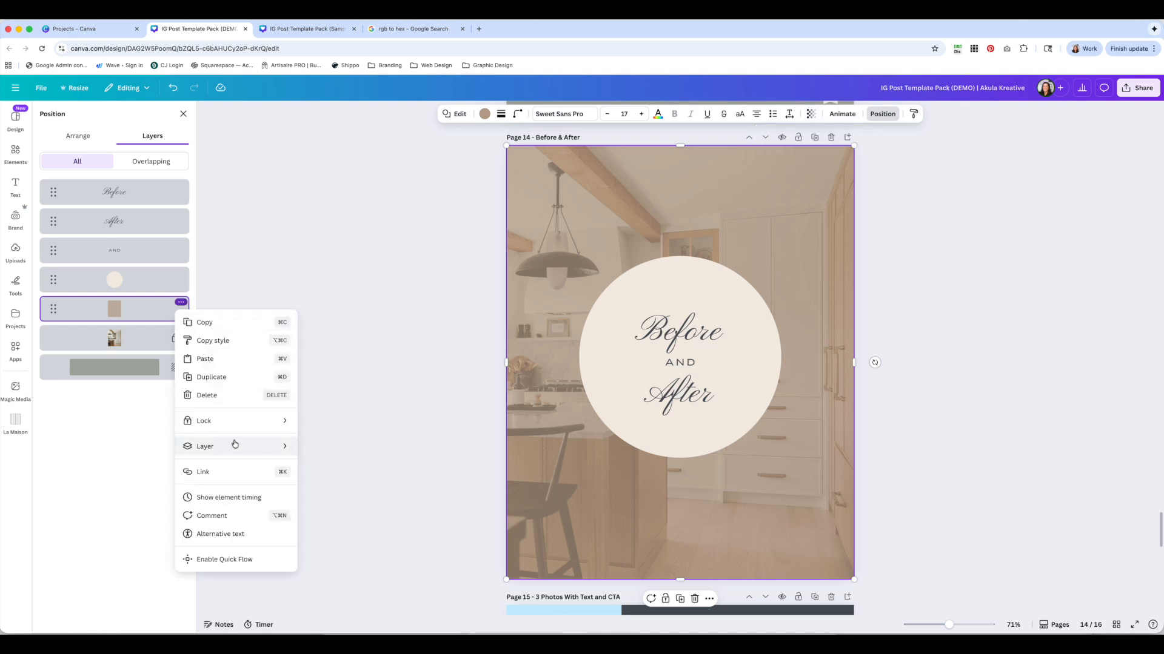
mouse_move(255, 420)
click(350, 421)
click(385, 422)
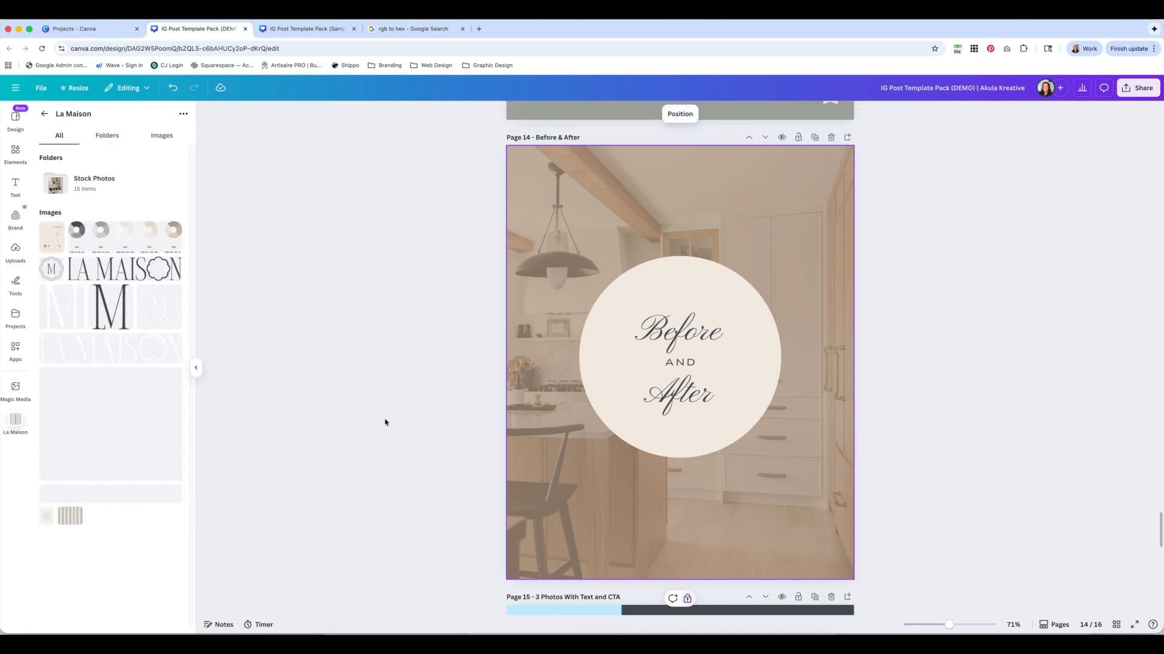
Switch to the sample template pack and compare the scalloped badge on the Before & After page with the short article page's logo.
click(310, 27)
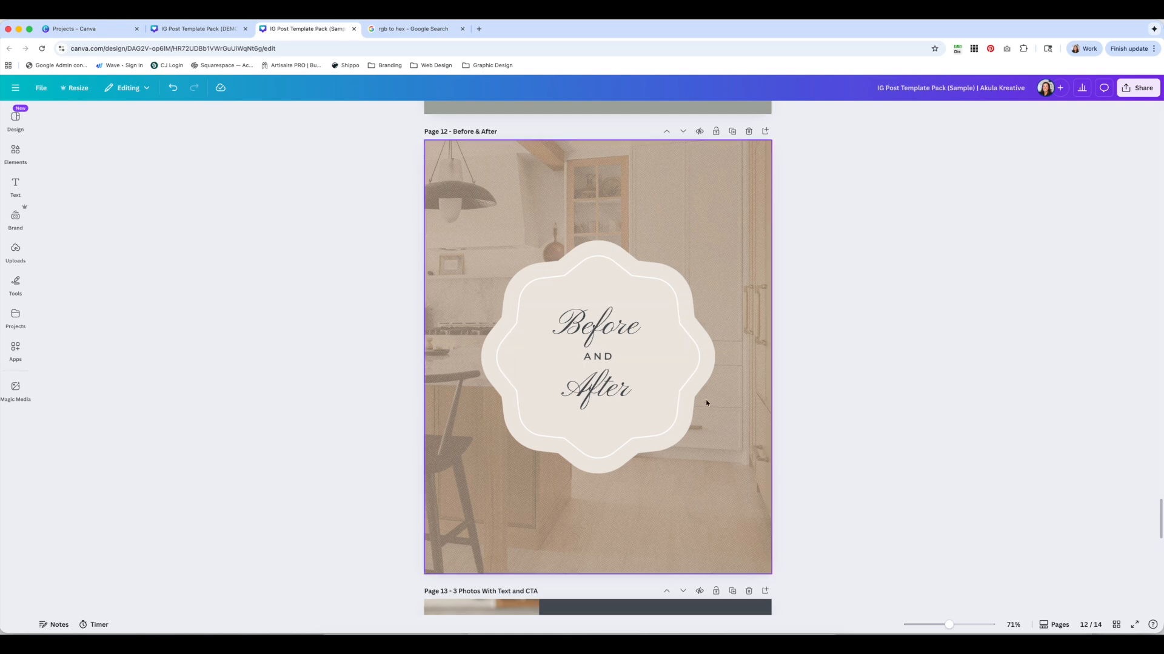
scroll(644, 278, up, 8)
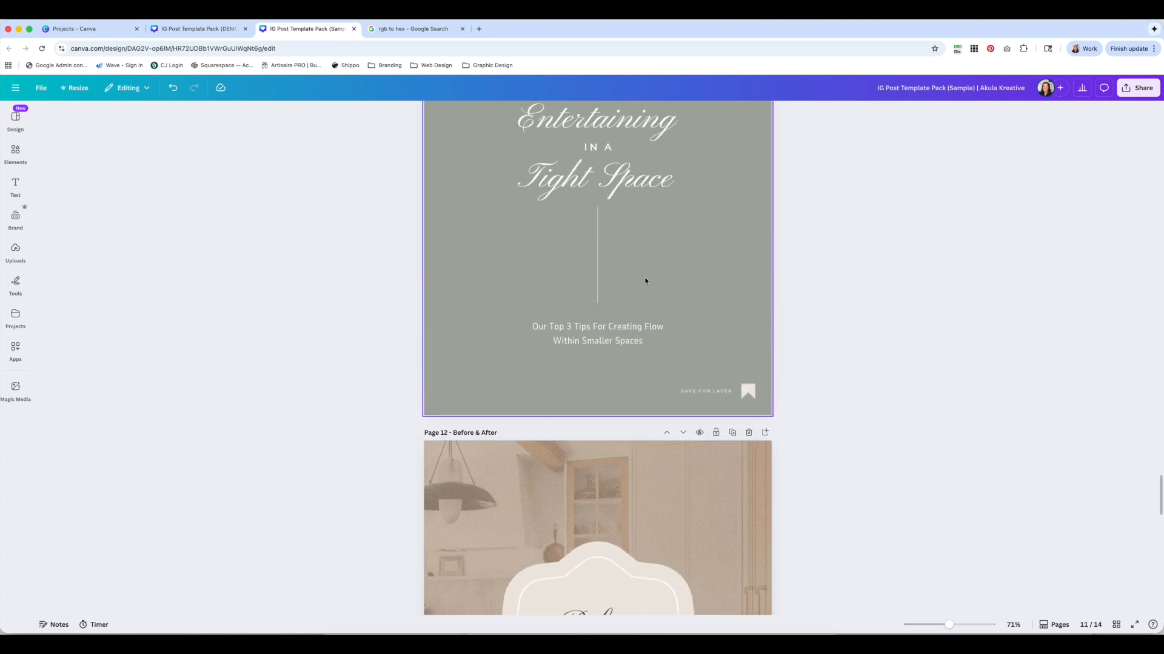
scroll(646, 281, up, 1)
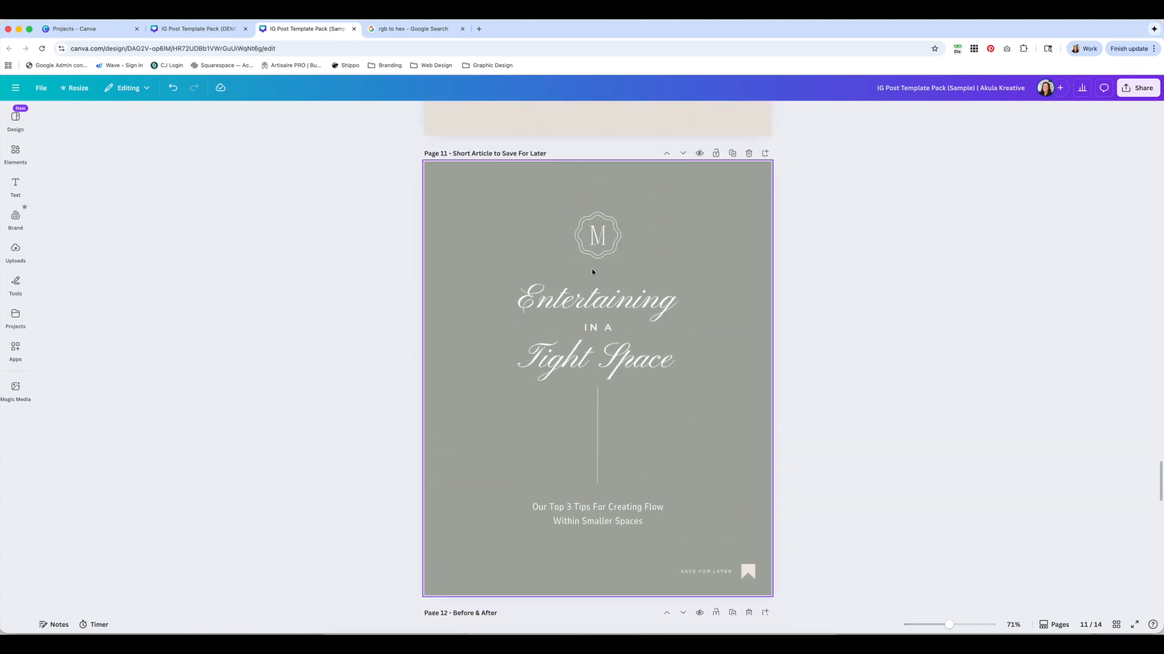
scroll(715, 259, up, 3)
scroll(716, 260, down, 10)
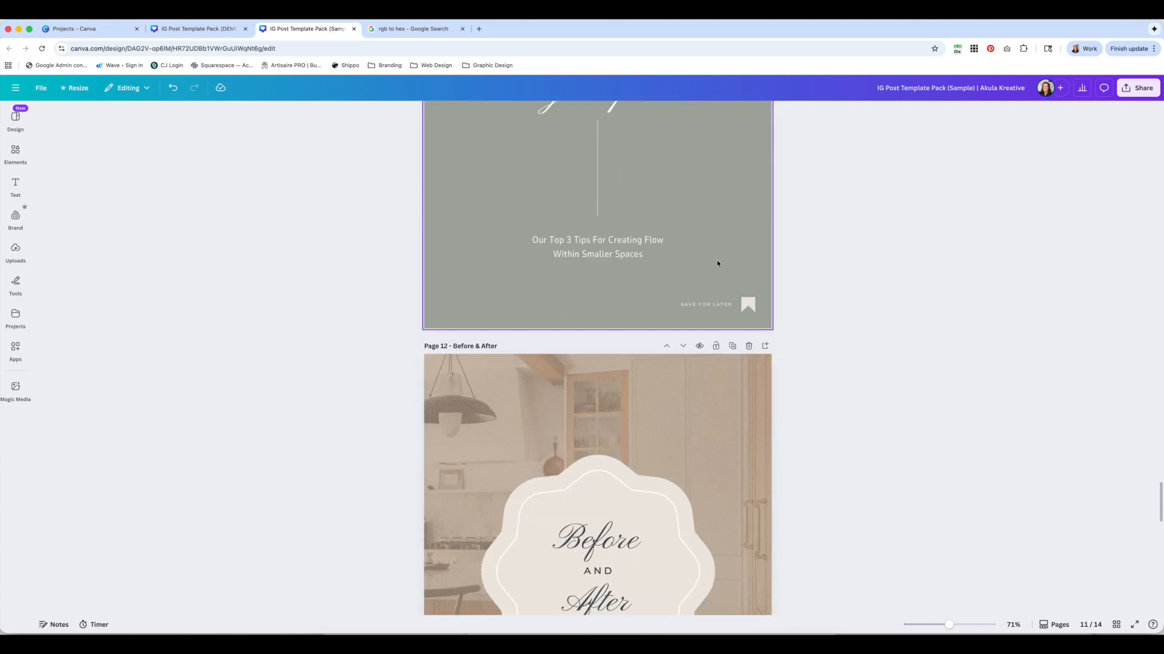
scroll(716, 262, down, 2)
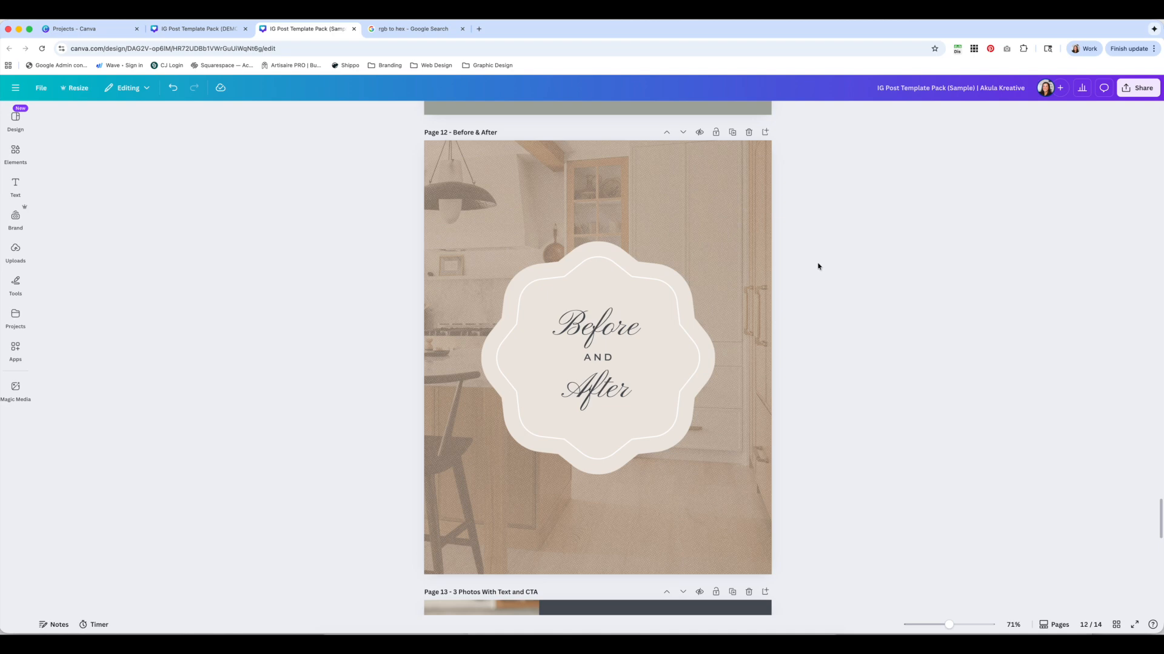
Return to the demo template pack and browse the Shapes category in the elements library for a badge shape.
click(191, 29)
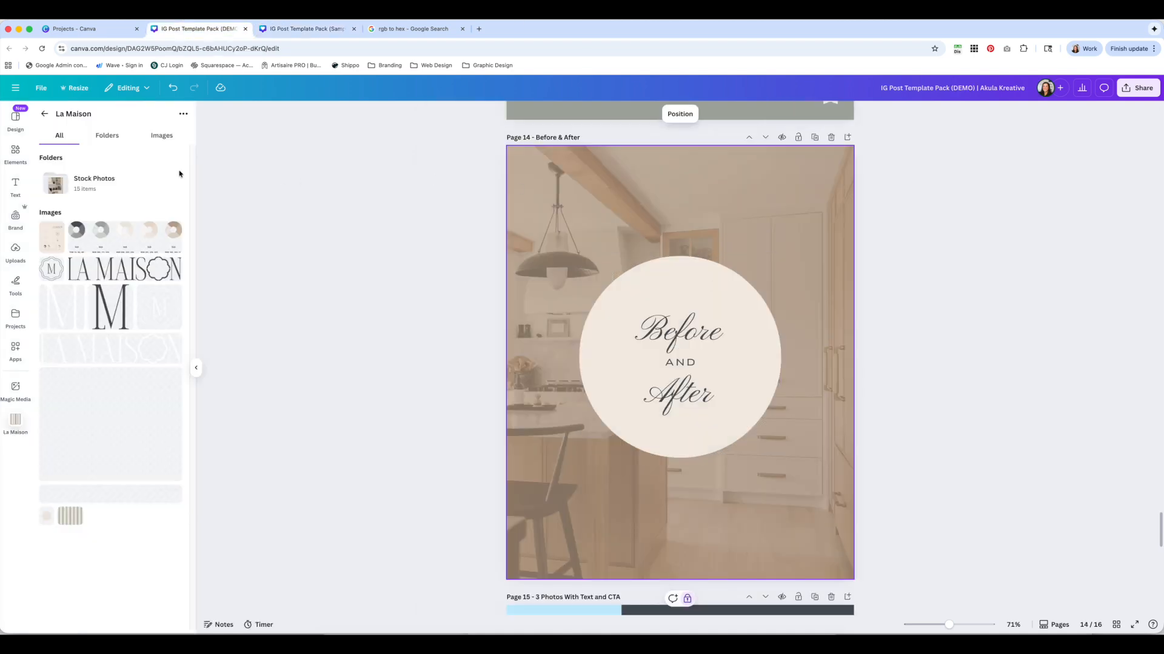
click(11, 150)
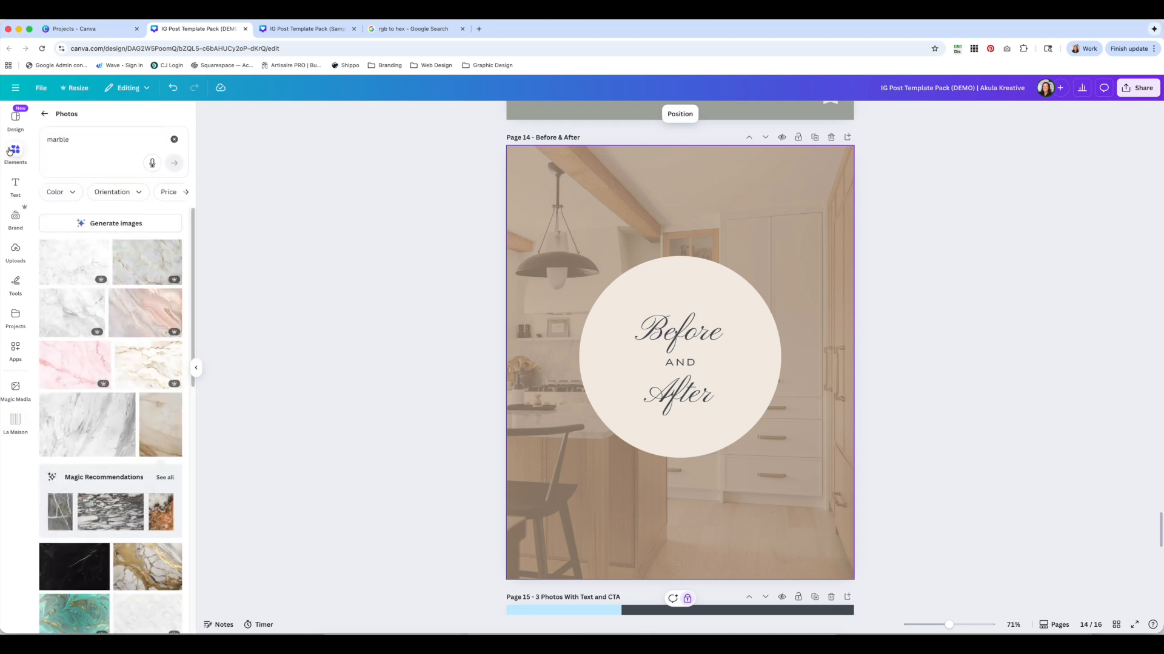
click(44, 115)
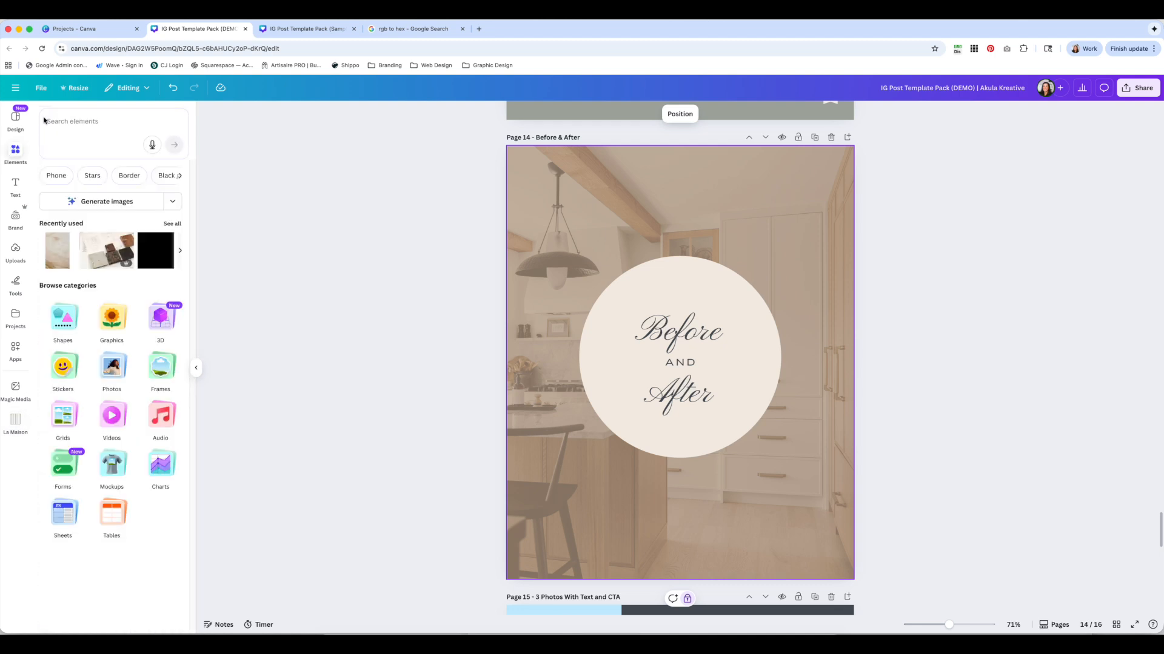
click(72, 326)
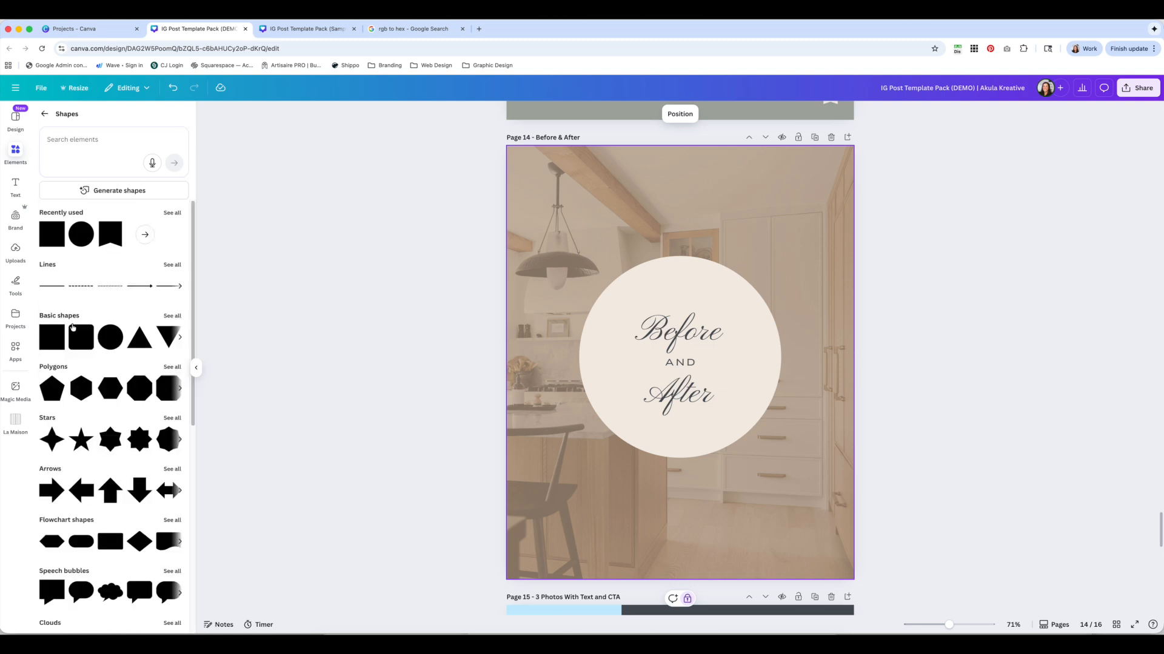
scroll(91, 321, down, 5)
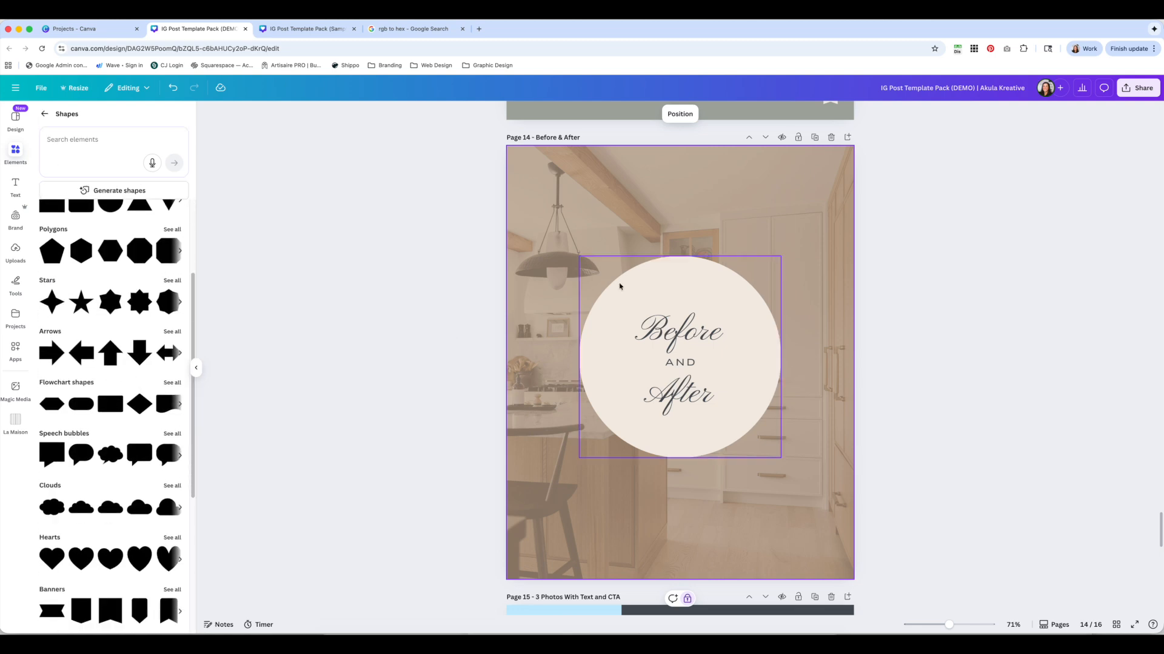
scroll(118, 476, up, 1)
mouse_move(132, 470)
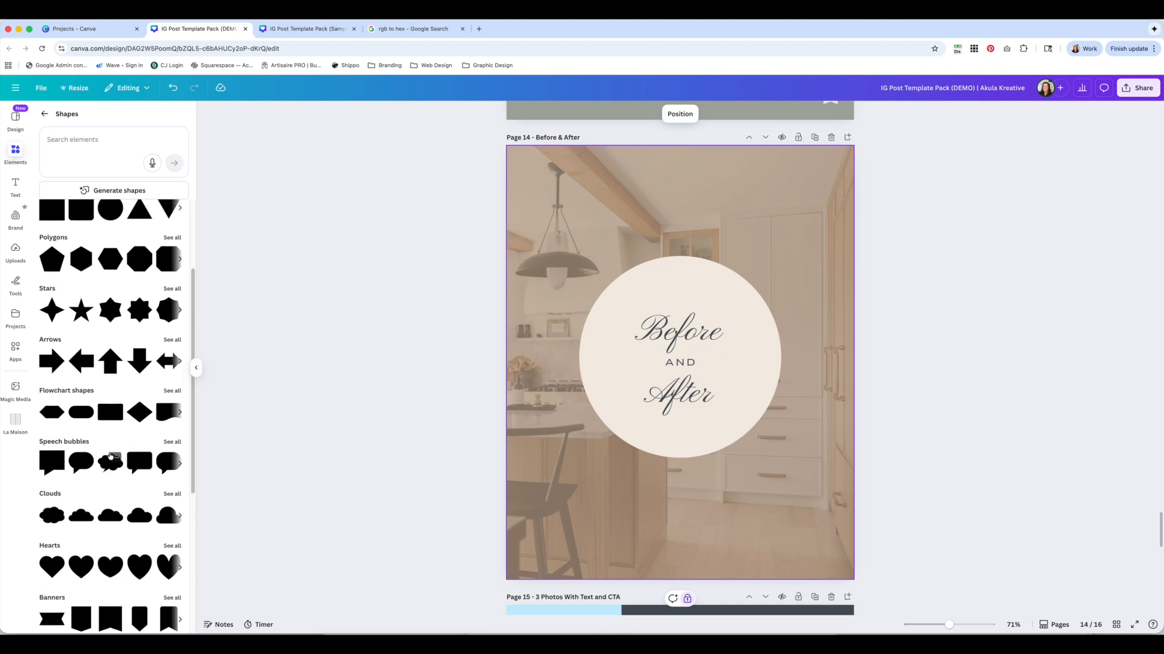
scroll(108, 461, up, 2)
scroll(108, 431, up, 5)
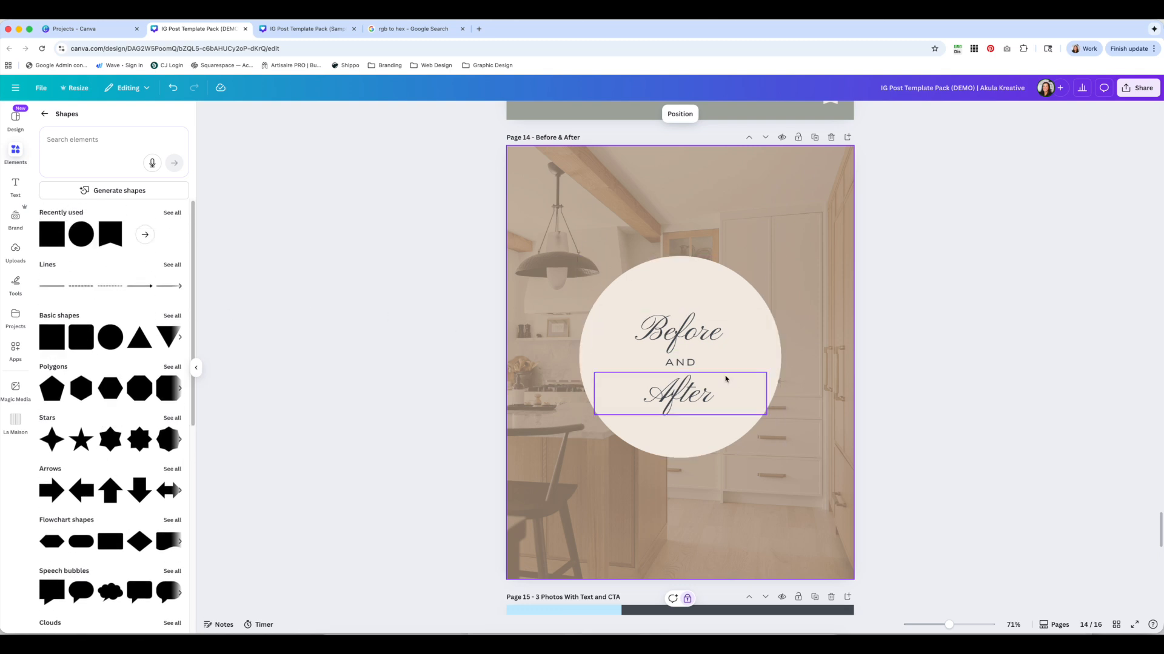
click(45, 114)
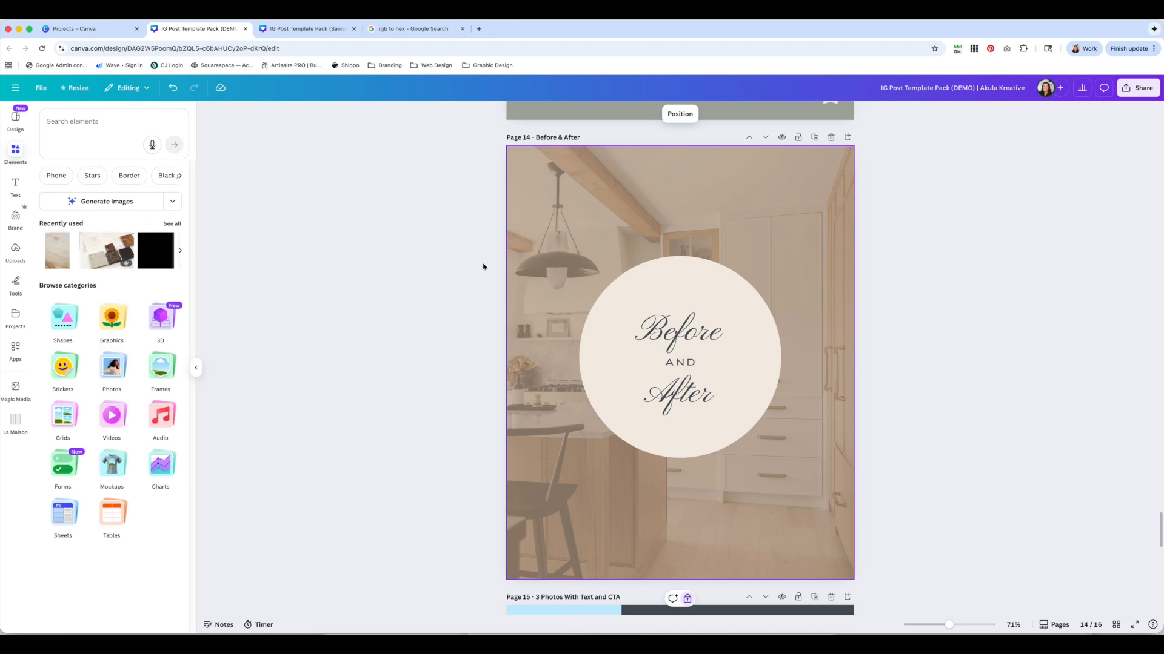
click(736, 299)
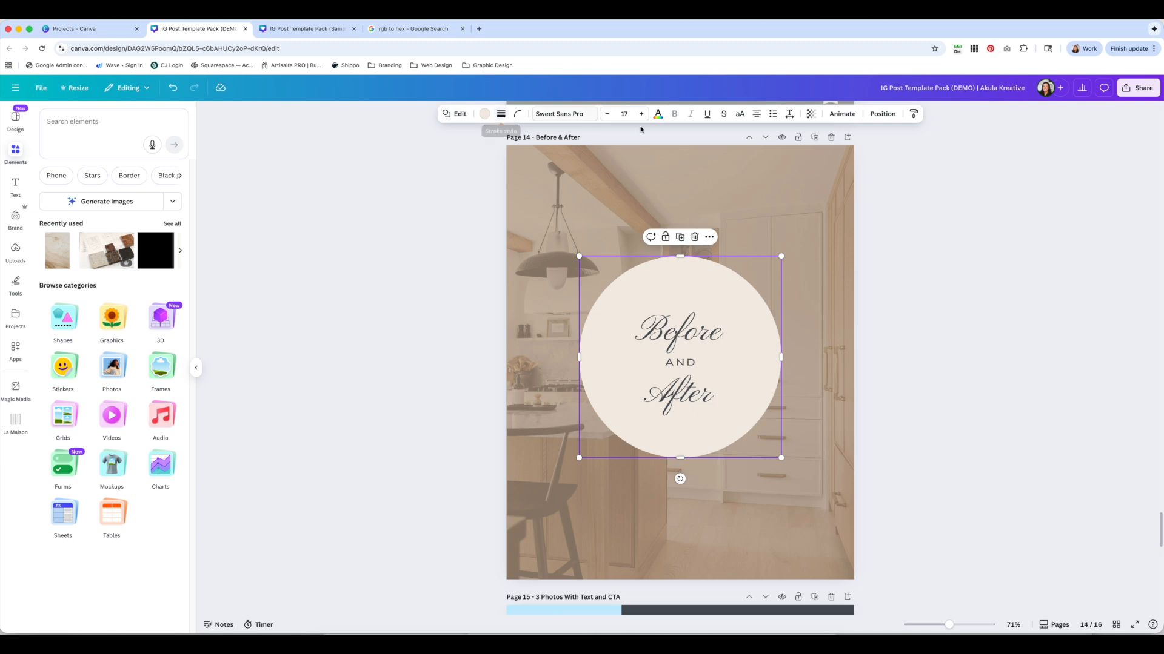
click(942, 297)
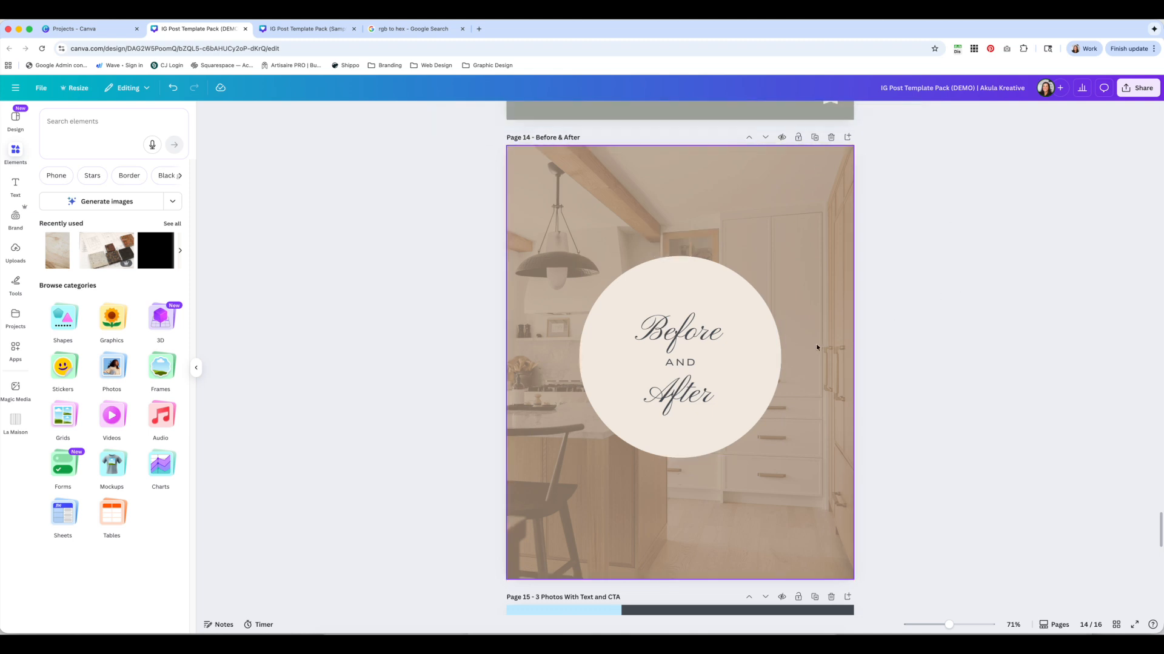
click(701, 340)
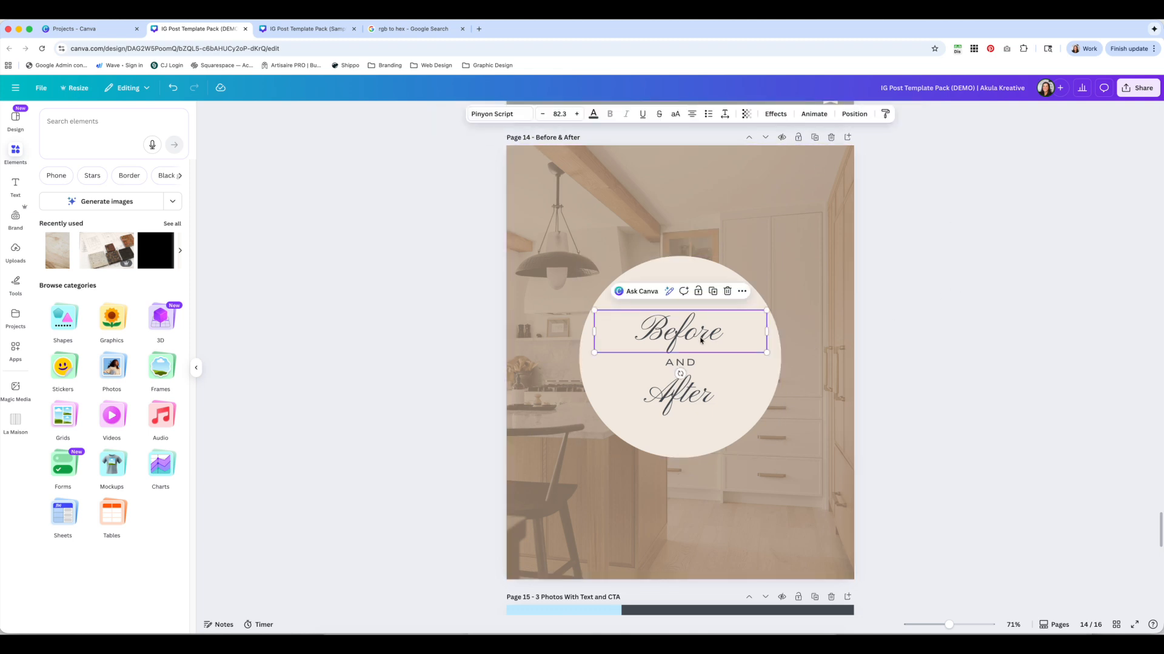
click(697, 393)
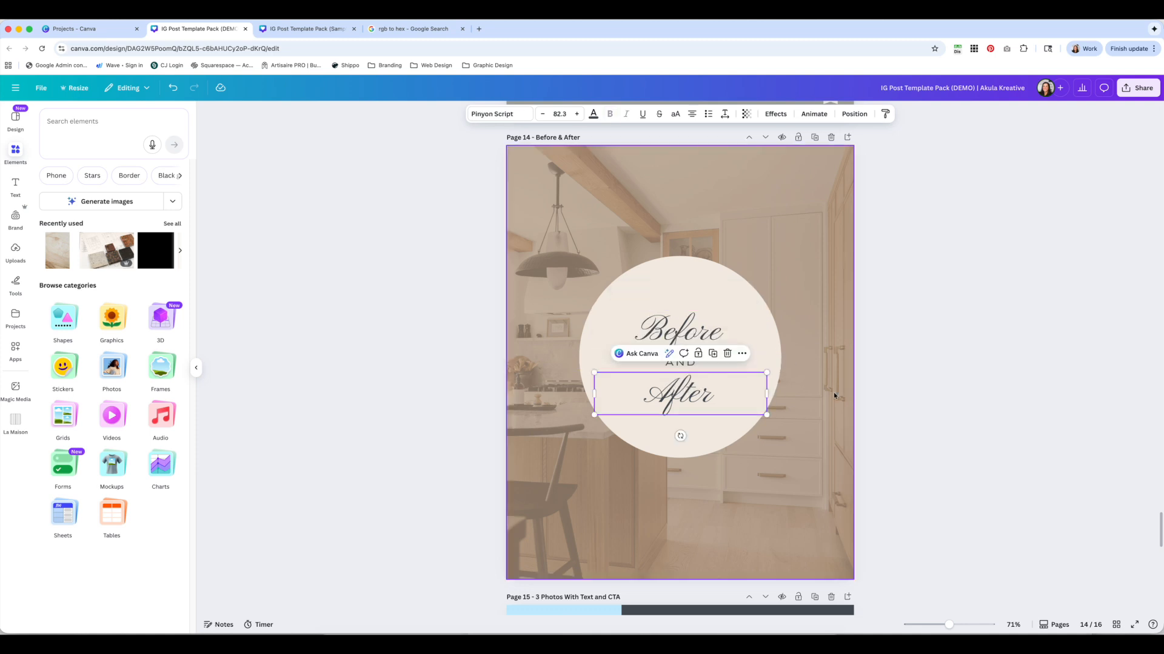
click(917, 395)
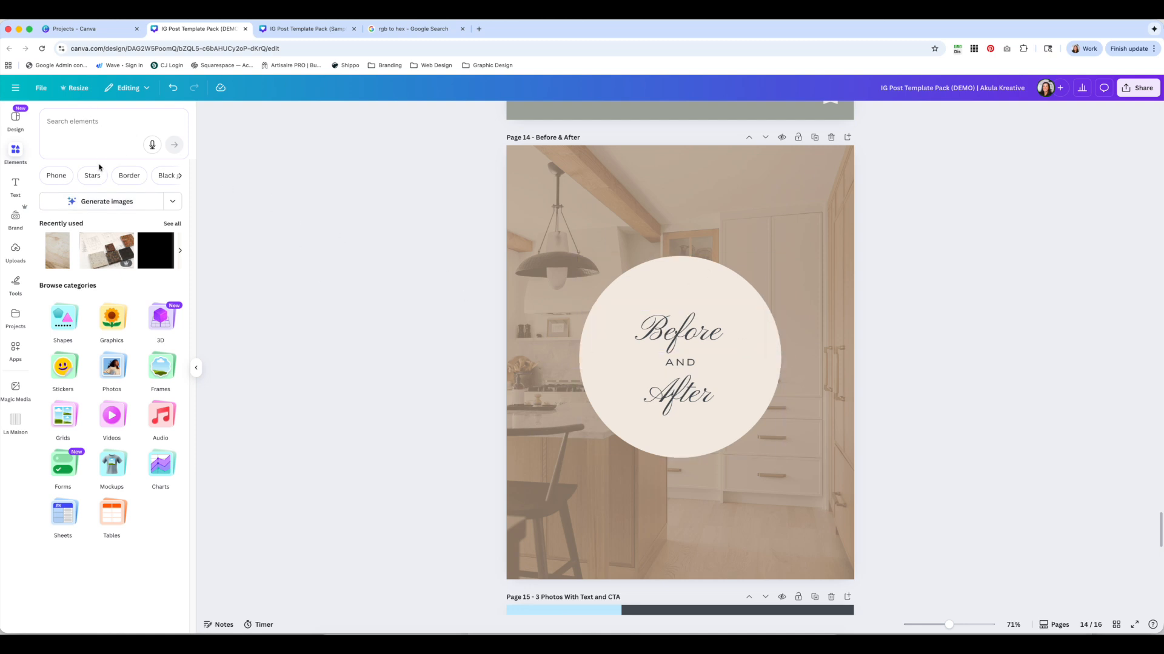
Replace the cream circle behind the Before and After text with the scalloped badge from the La Maison uploads folder.
click(723, 287)
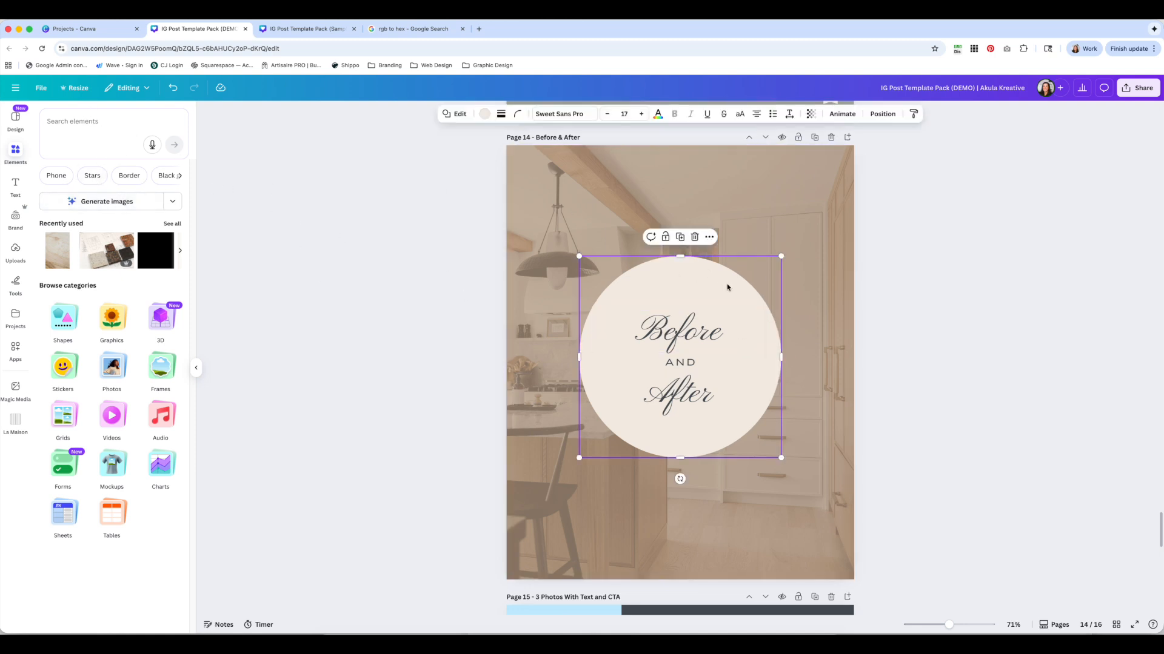
click(697, 237)
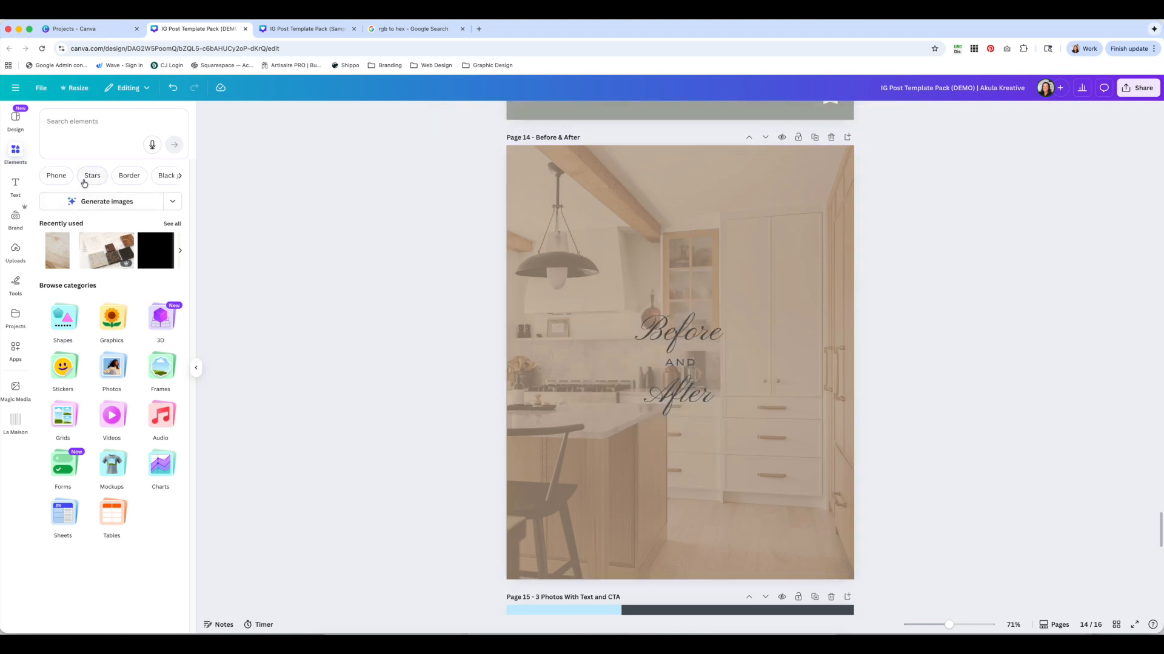
click(18, 251)
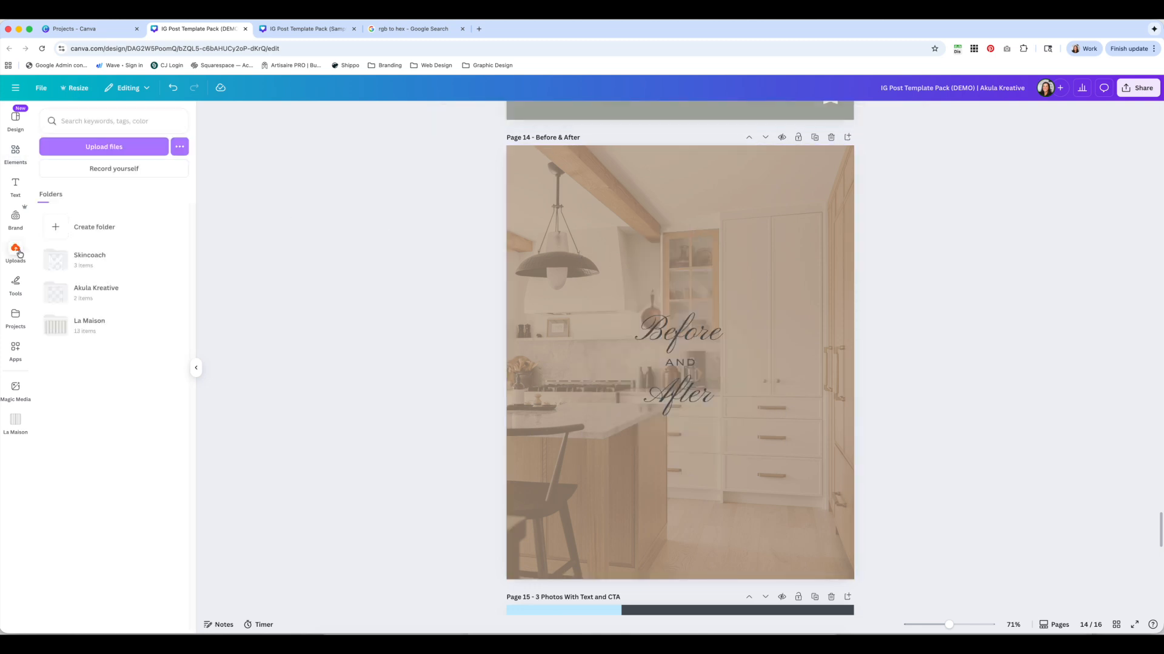
click(106, 324)
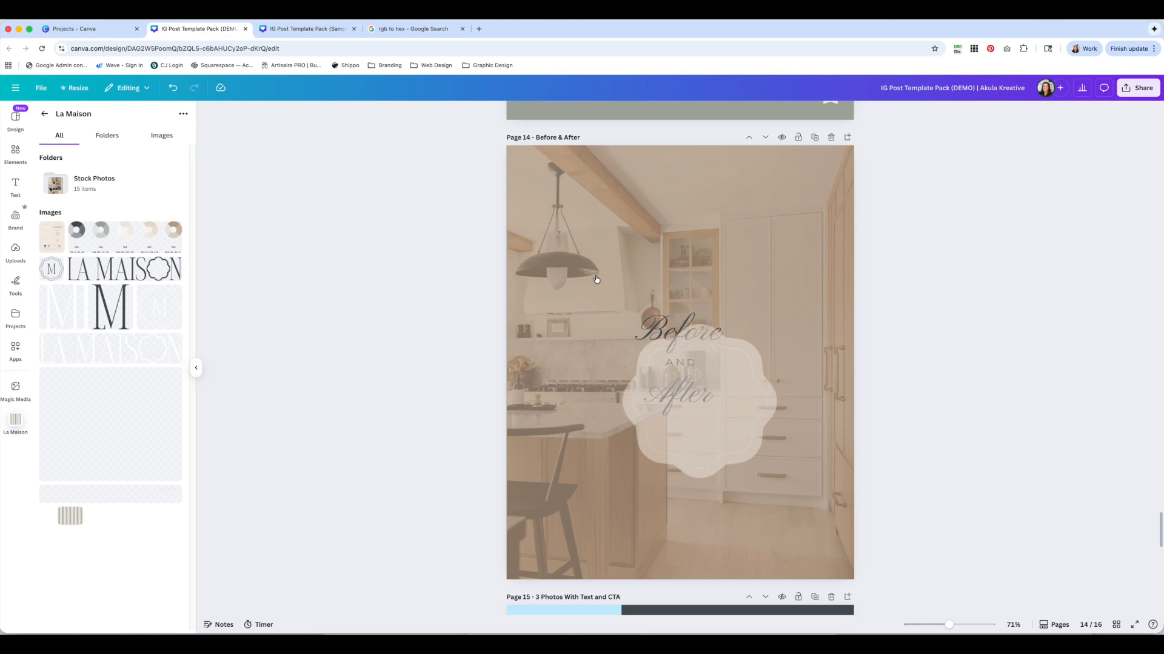
drag(716, 467, 695, 419)
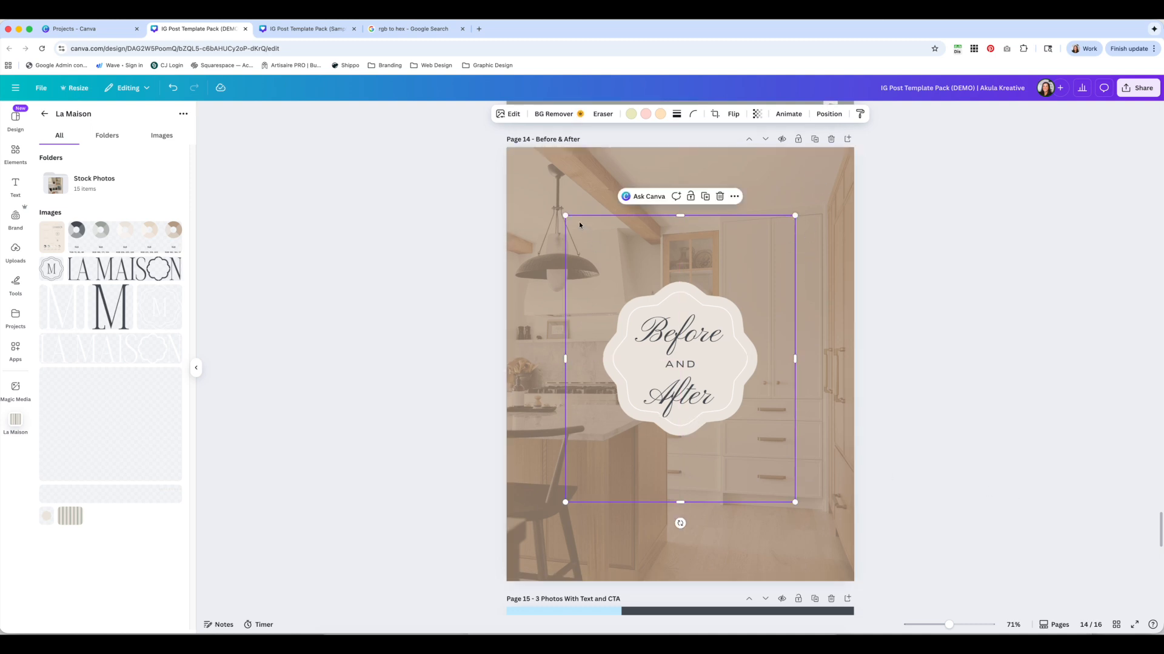
Resize the scalloped badge image to about 934 by 1167 px and position it around the Before and After text.
drag(796, 216, 849, 147)
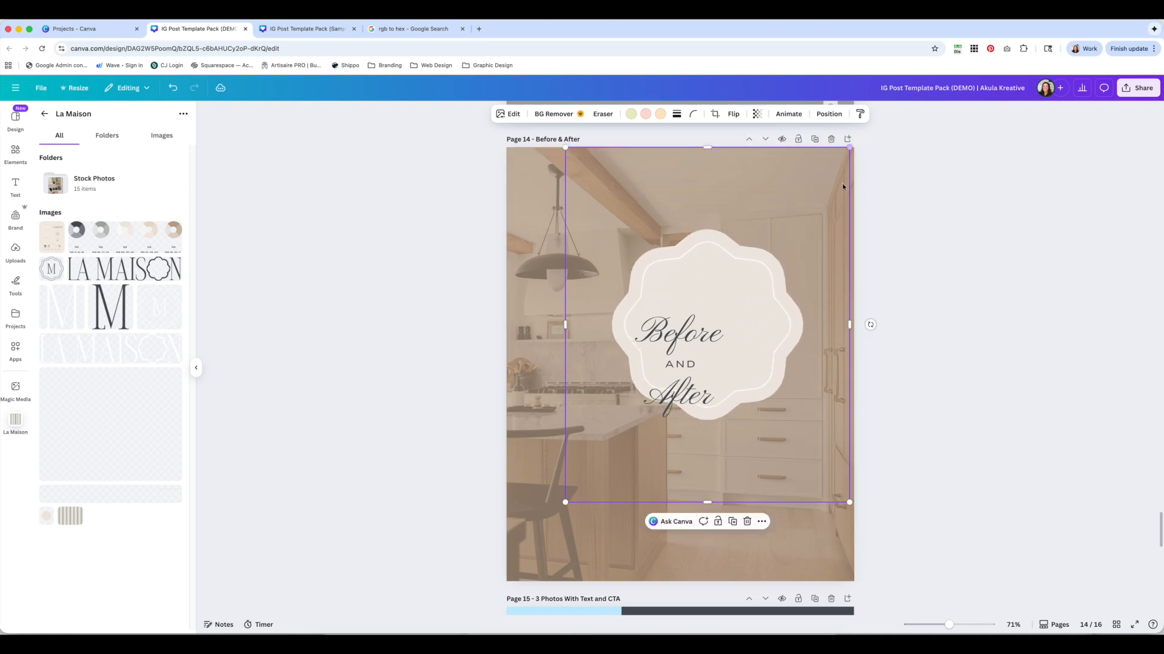
drag(565, 503, 508, 576)
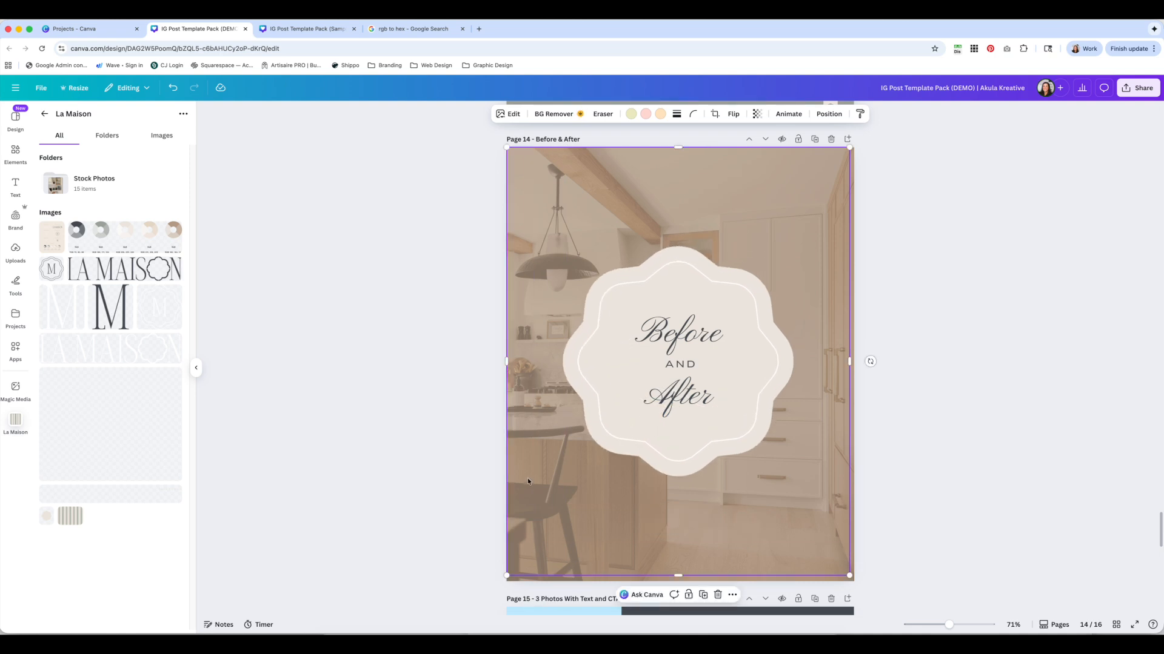
drag(529, 480, 541, 476)
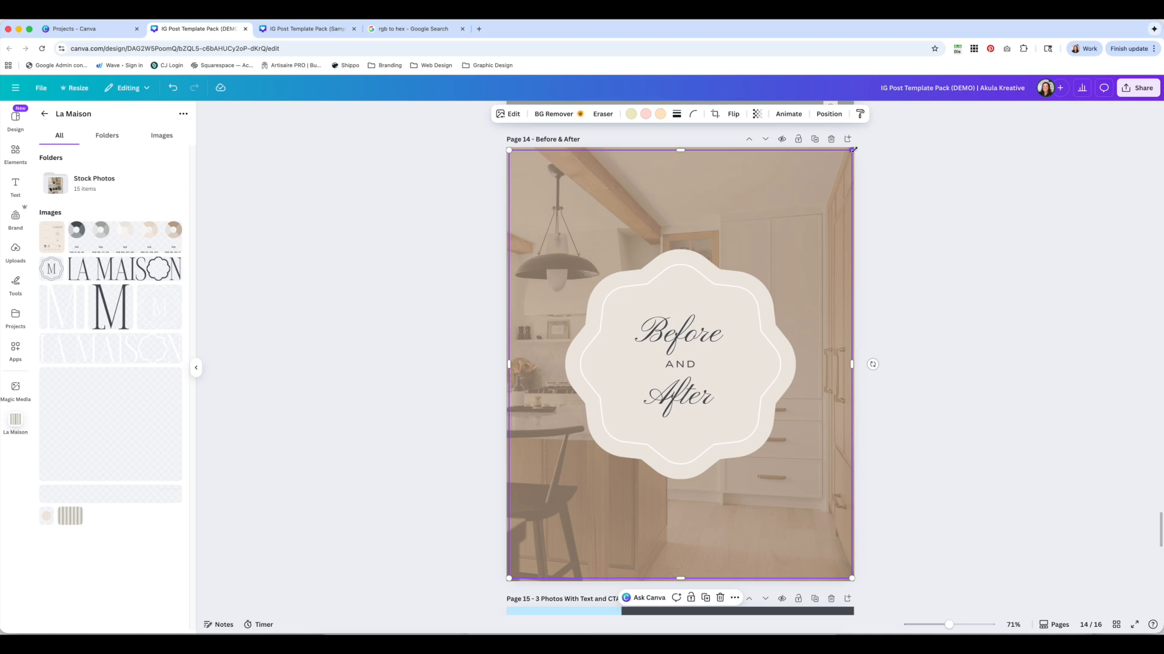
drag(852, 151, 815, 200)
drag(751, 230, 774, 201)
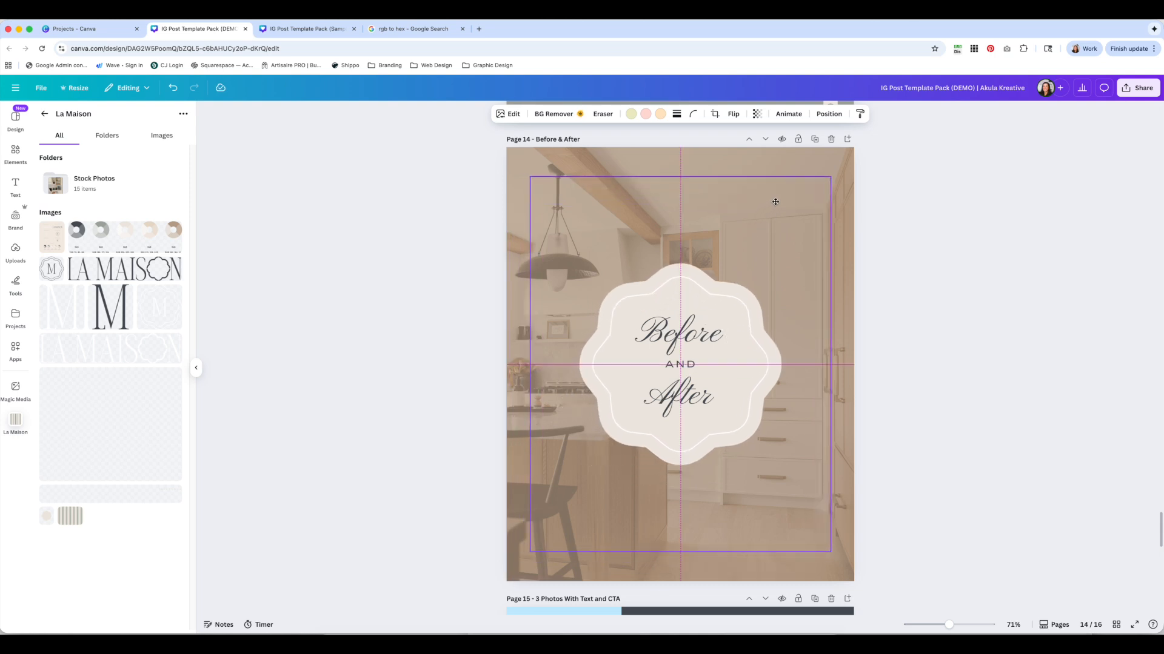
drag(775, 201, 775, 203)
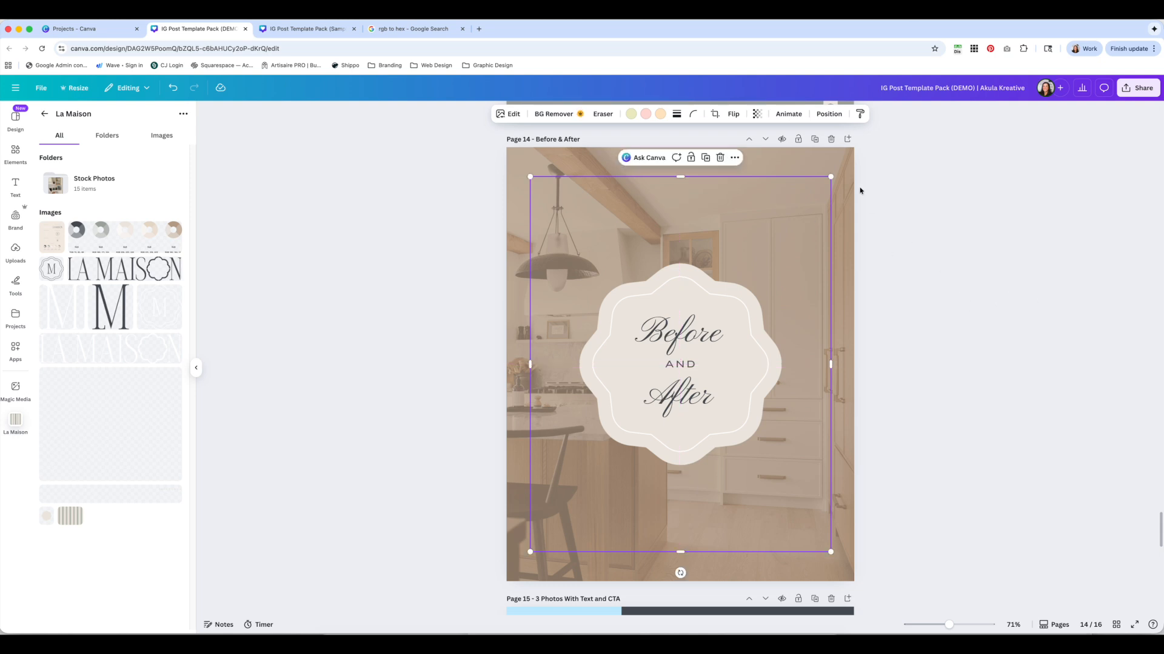
Align the scalloped badge to the horizontal center of the page and deselect it.
click(827, 115)
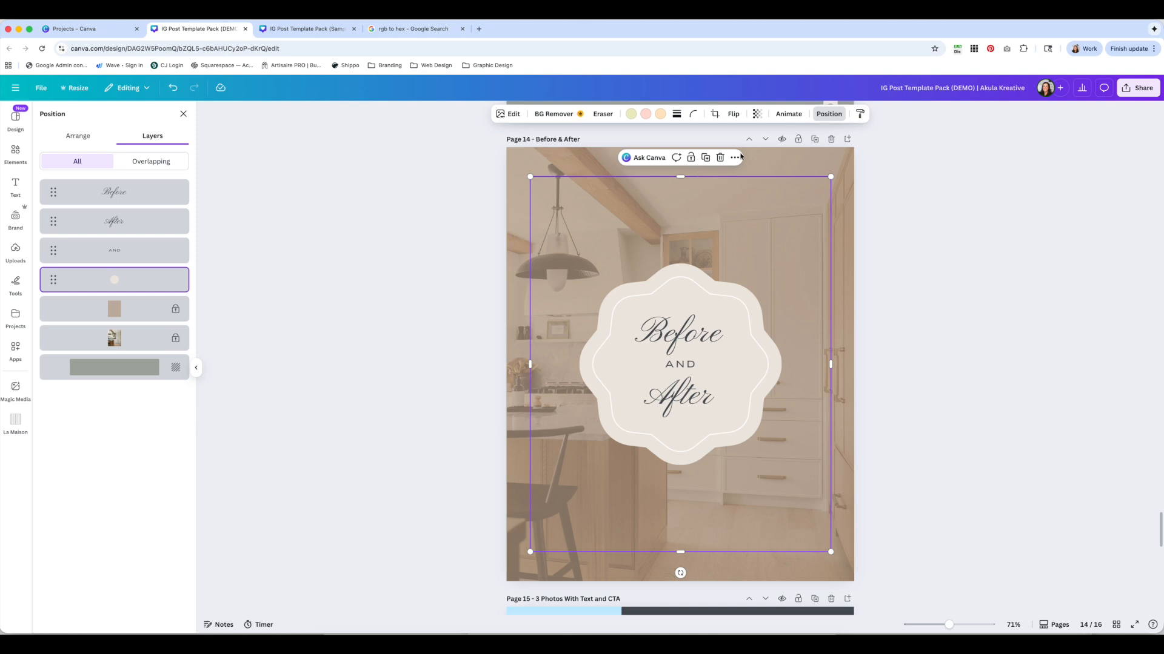
click(78, 136)
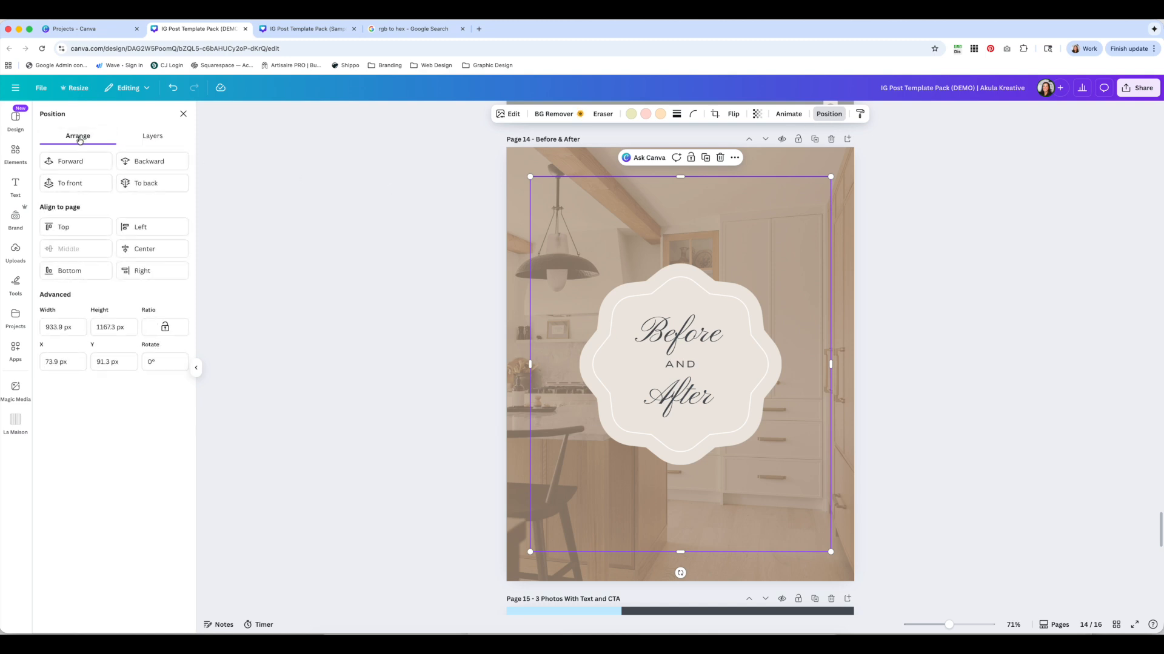
click(145, 249)
click(352, 294)
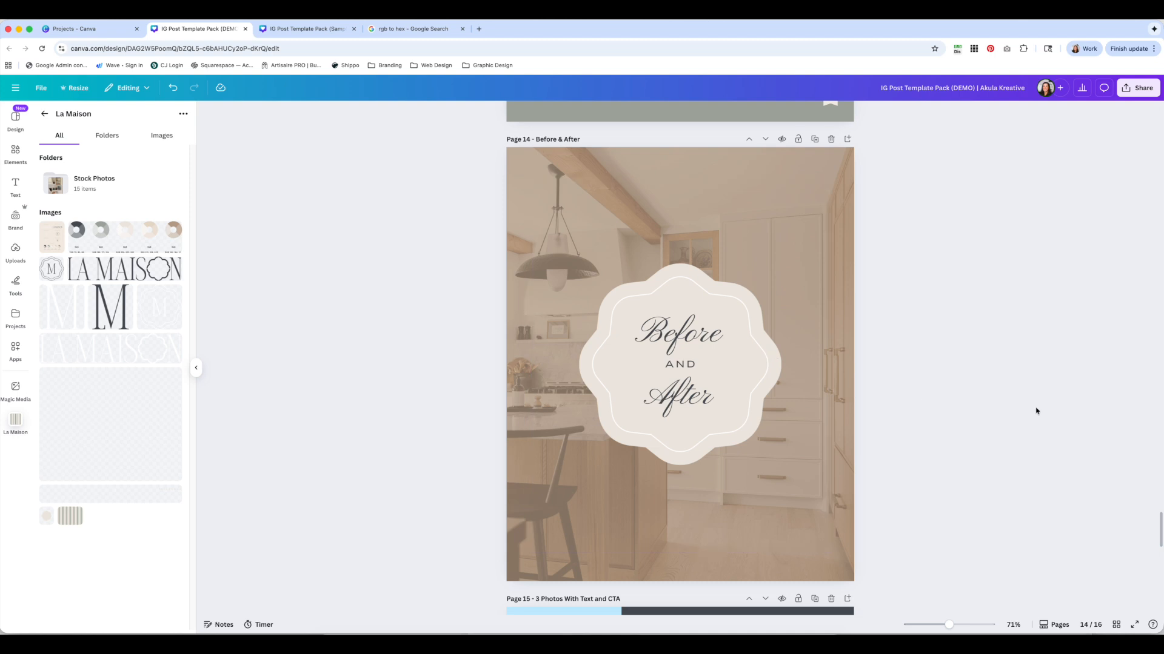